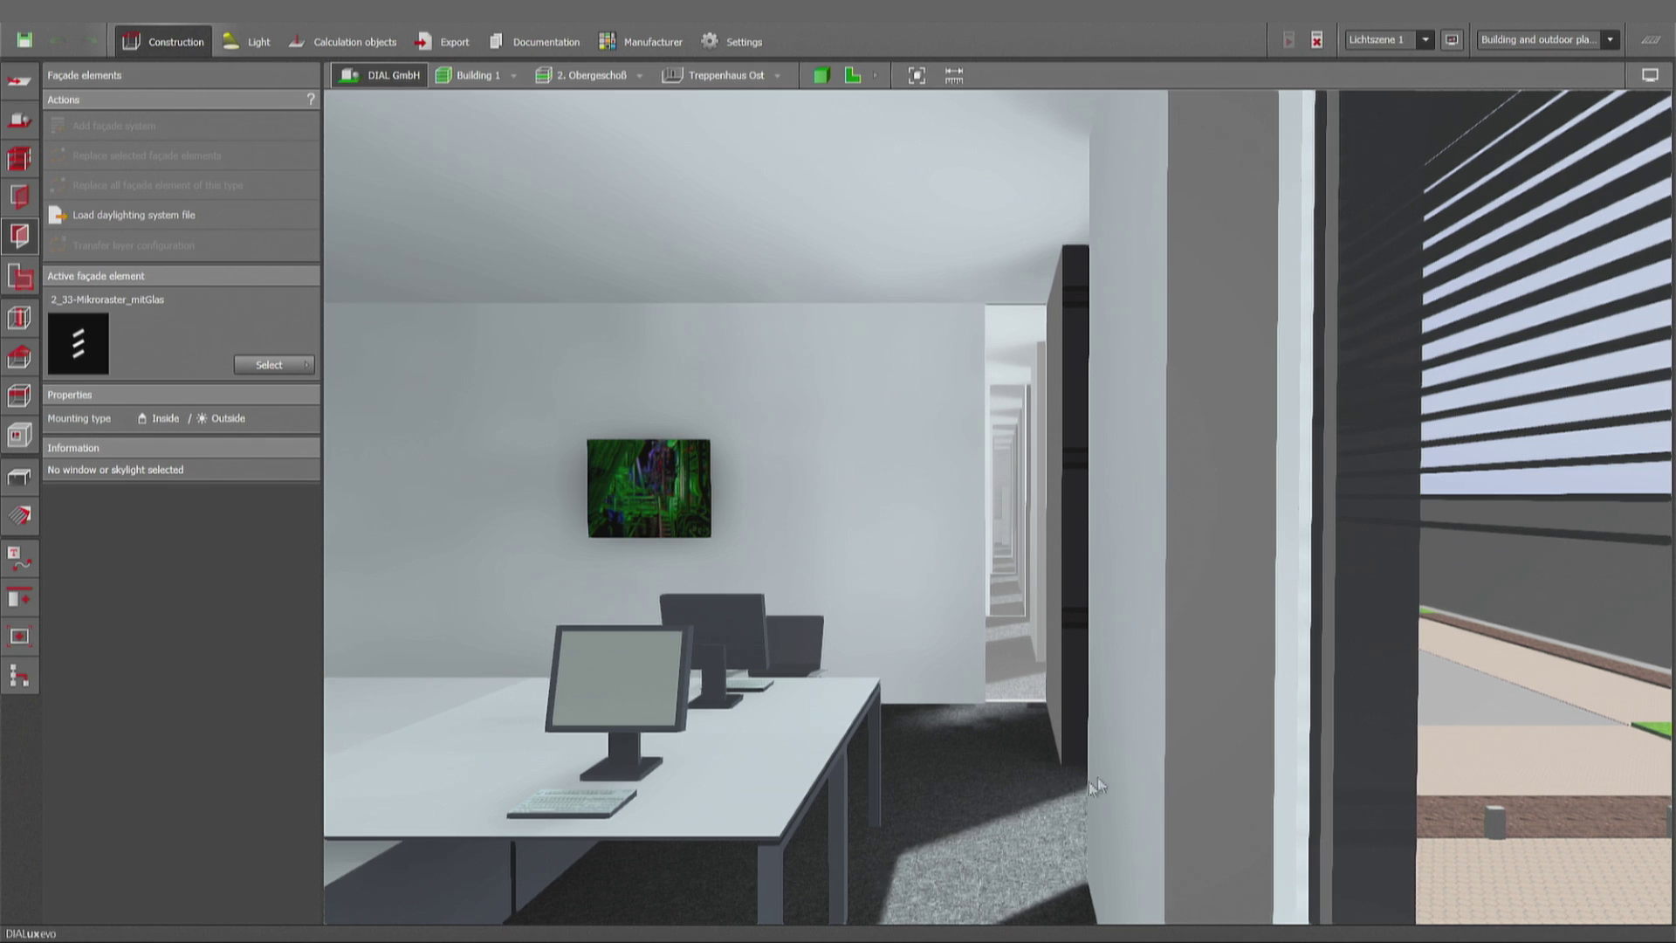
Step: Orbit and pan the 3D view toward the building façade and classroom 2's glazed wall
mouse_move(1110, 776)
mouse_down()
mouse_move(695, 814)
mouse_move(849, 592)
mouse_move(901, 696)
mouse_move(820, 685)
mouse_up()
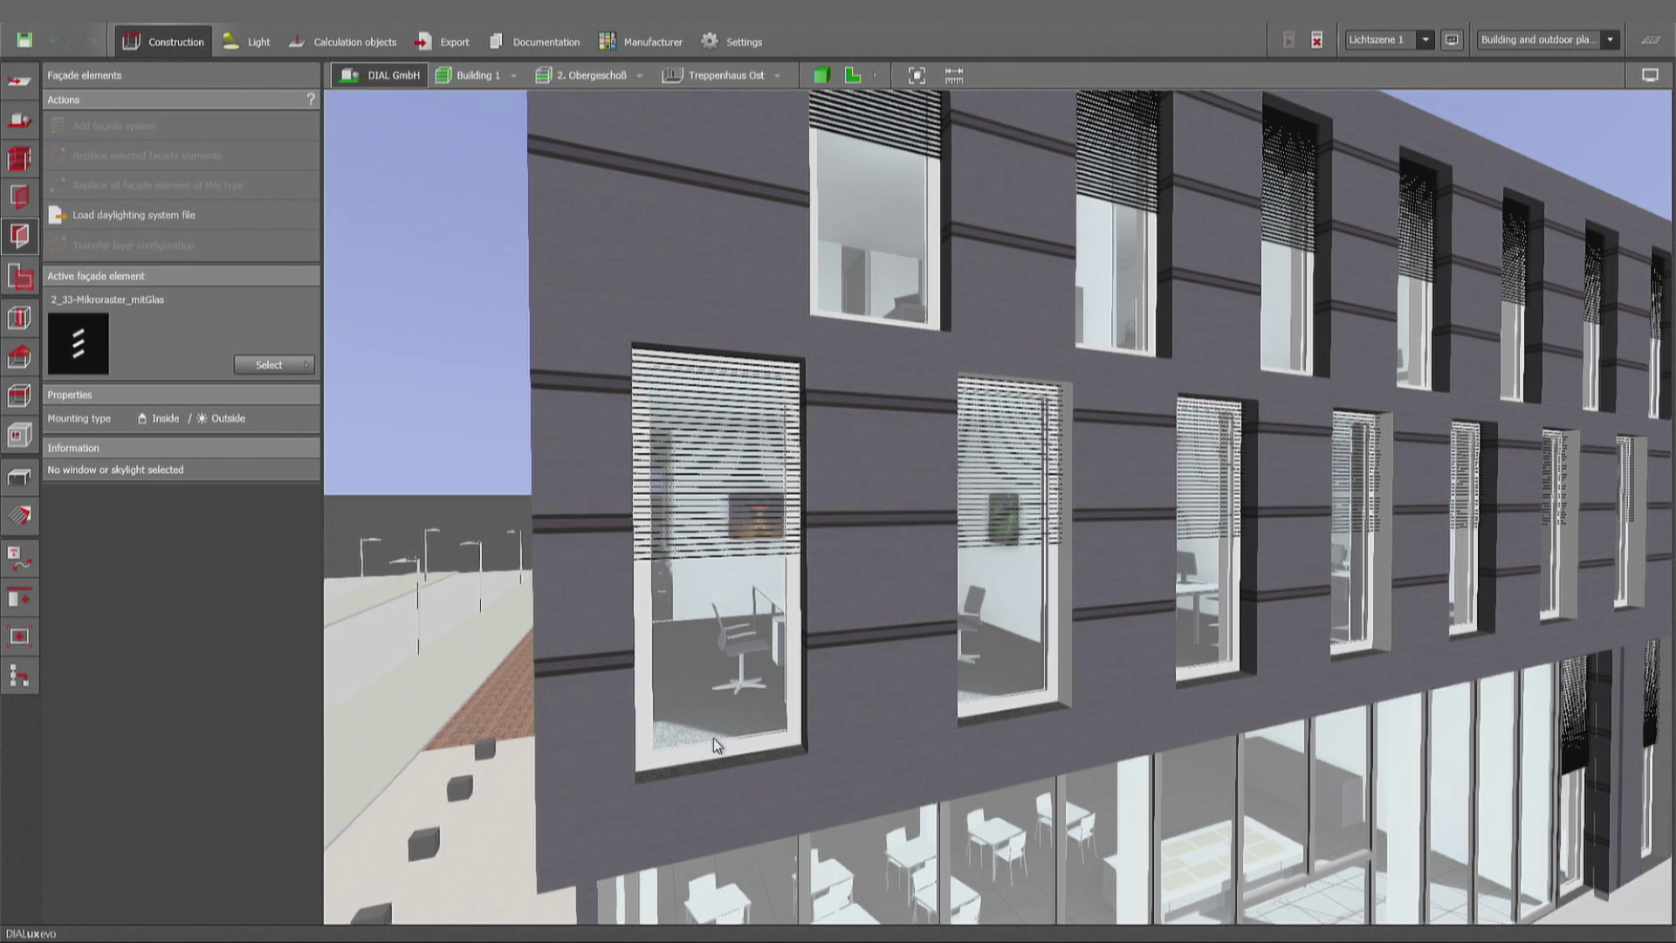
mouse_move(845, 586)
mouse_down()
mouse_move(829, 574)
mouse_move(847, 519)
mouse_up()
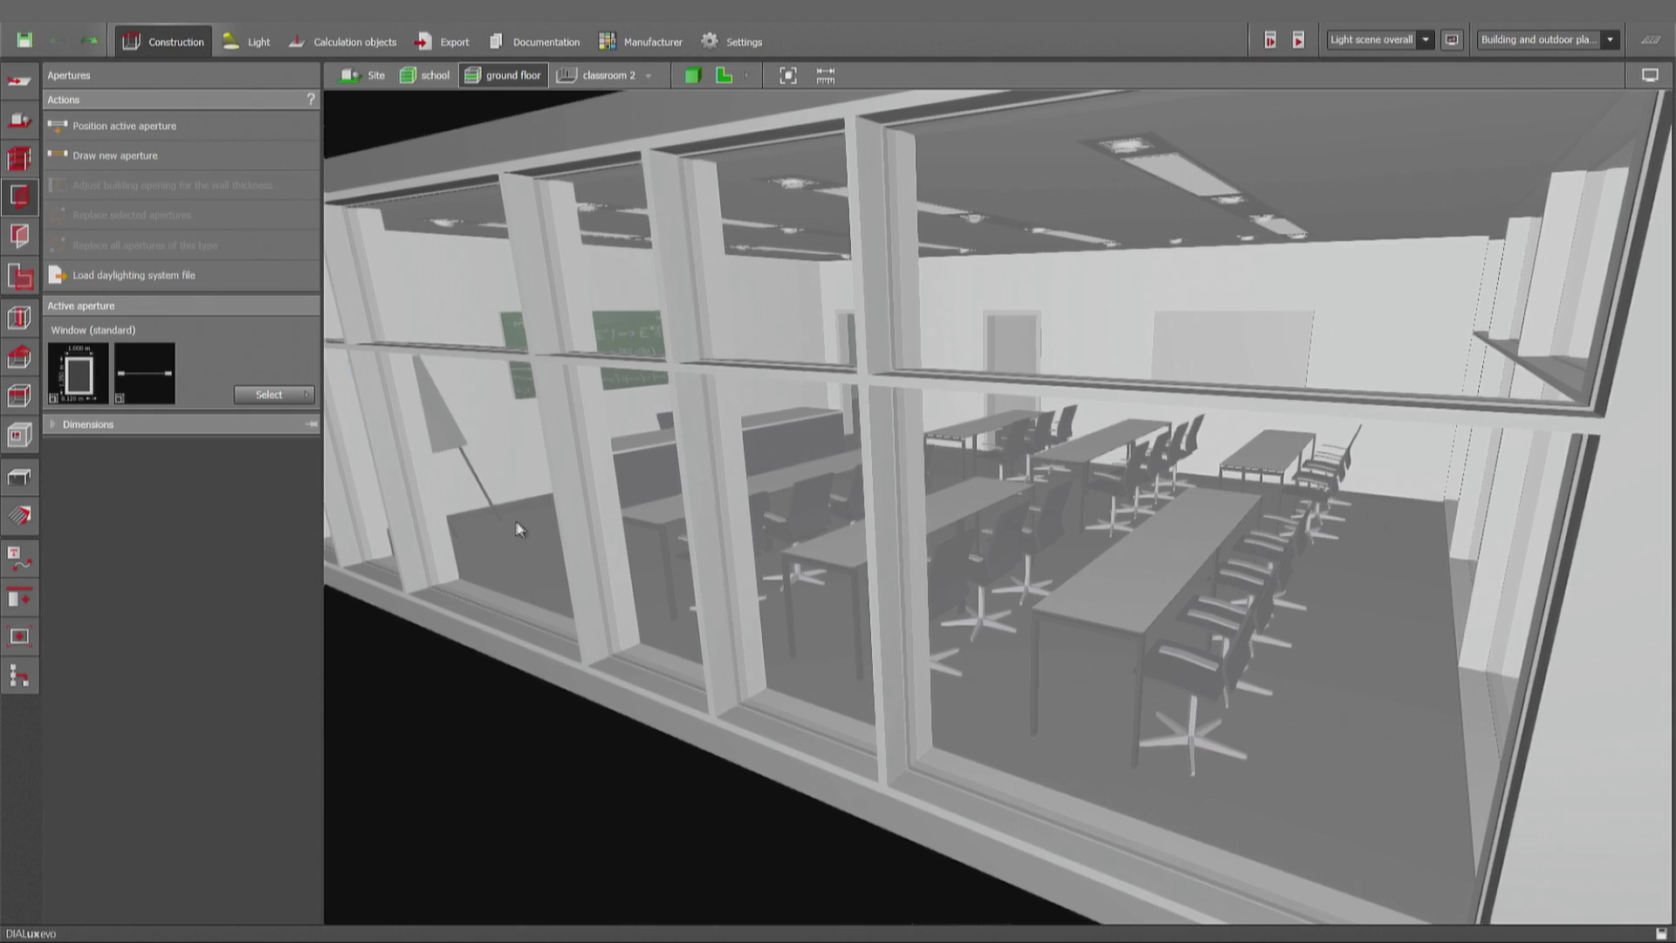
Step: Select the upper-left classroom window pane and browse the window-type catalogue
click(525, 511)
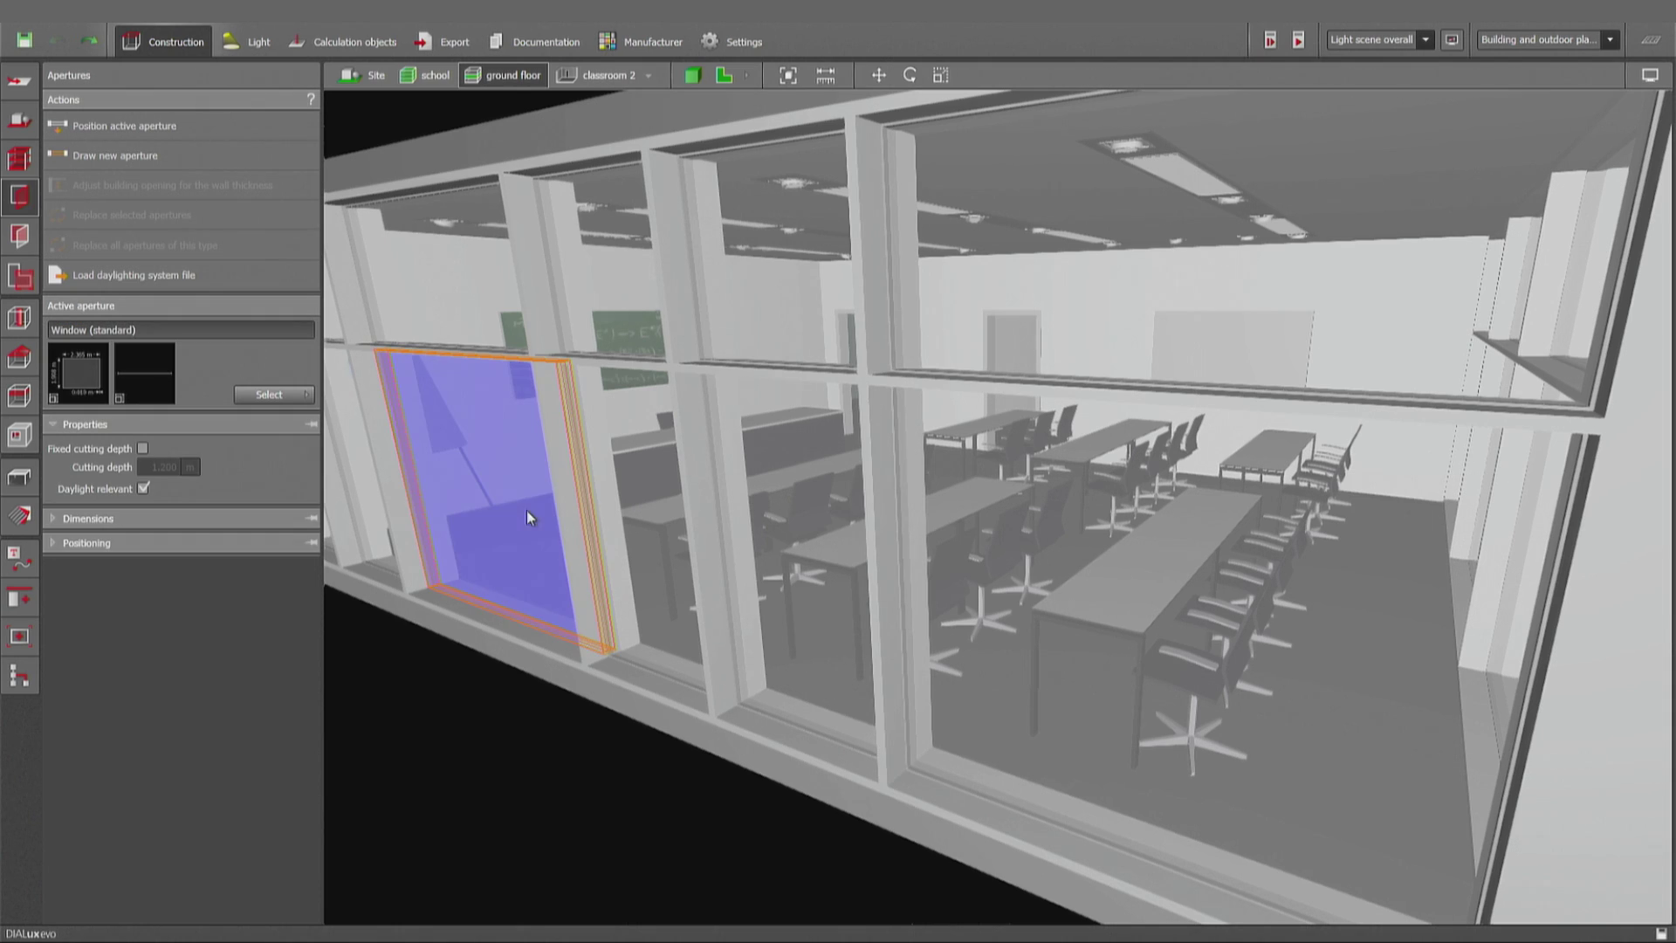
click(454, 316)
click(269, 396)
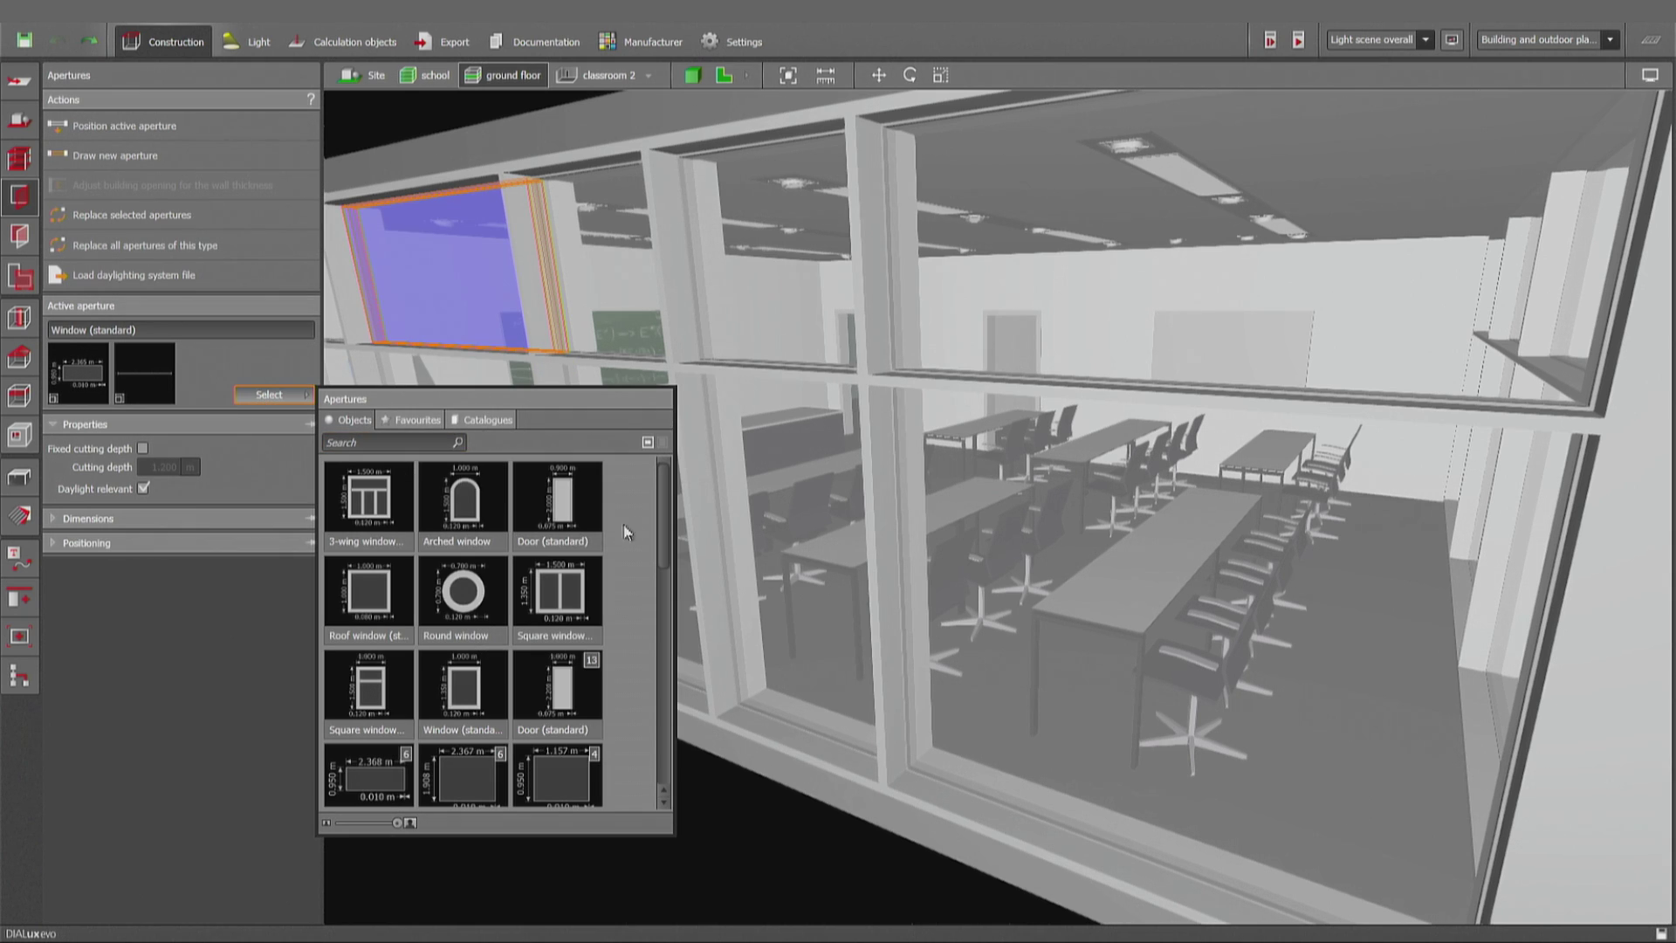
mouse_move(662, 506)
mouse_down()
mouse_move(653, 624)
mouse_move(654, 504)
mouse_up()
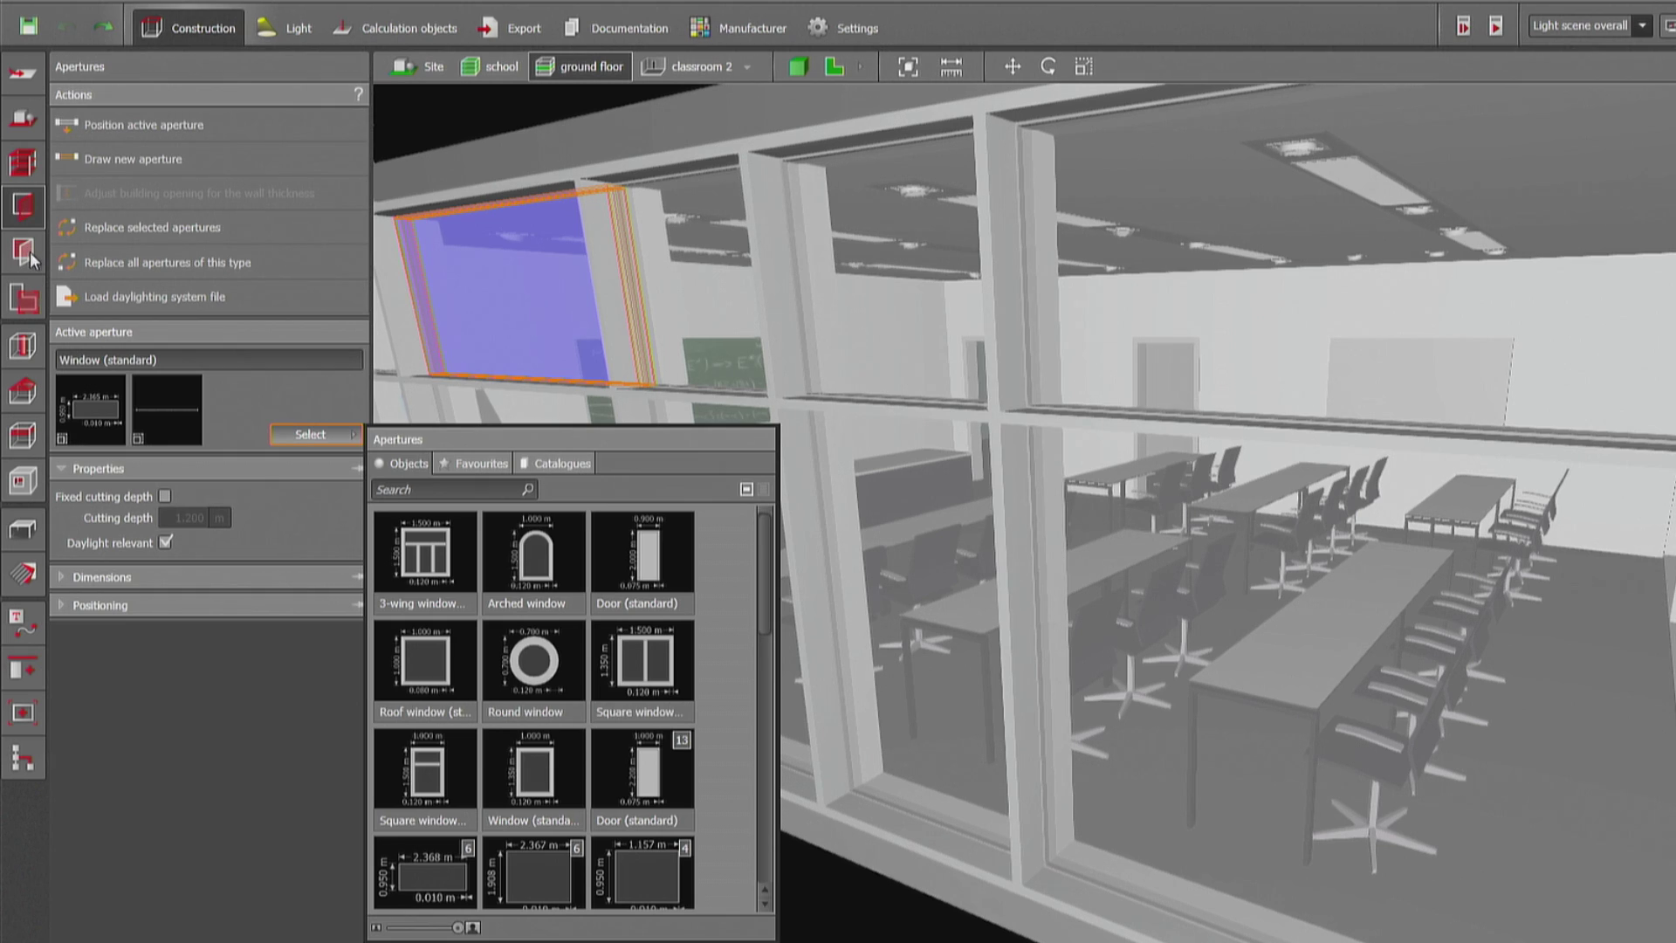
Step: Switch to the Façade elements tool, clear the window selection and view more of the classroom wall
click(22, 239)
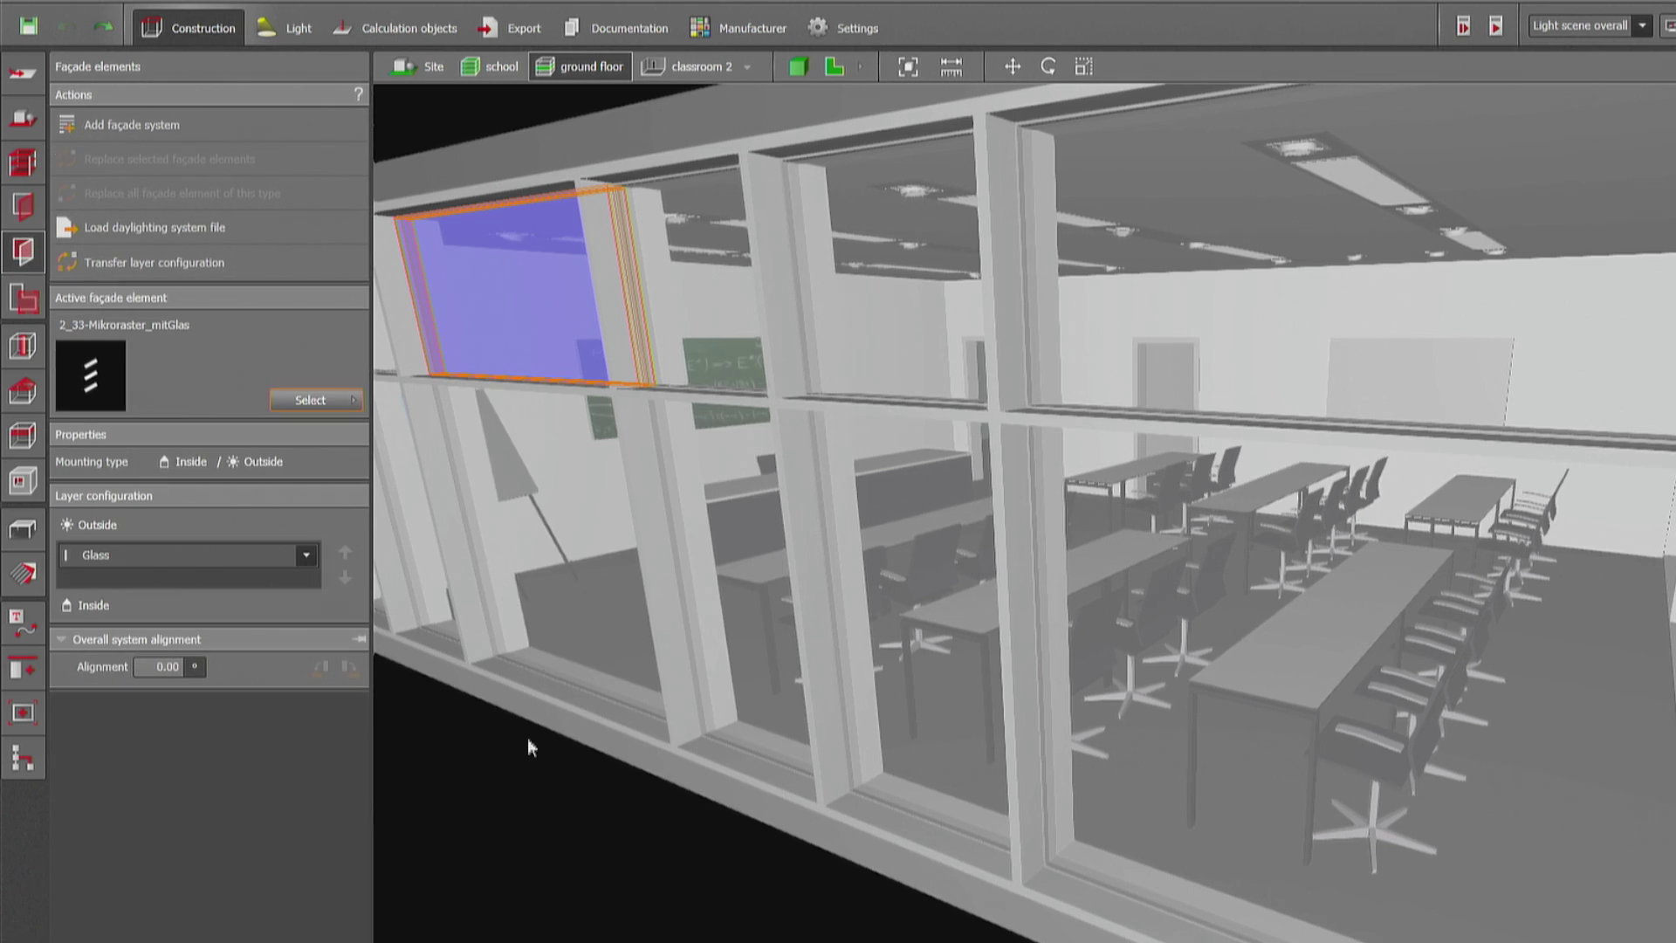
click(530, 765)
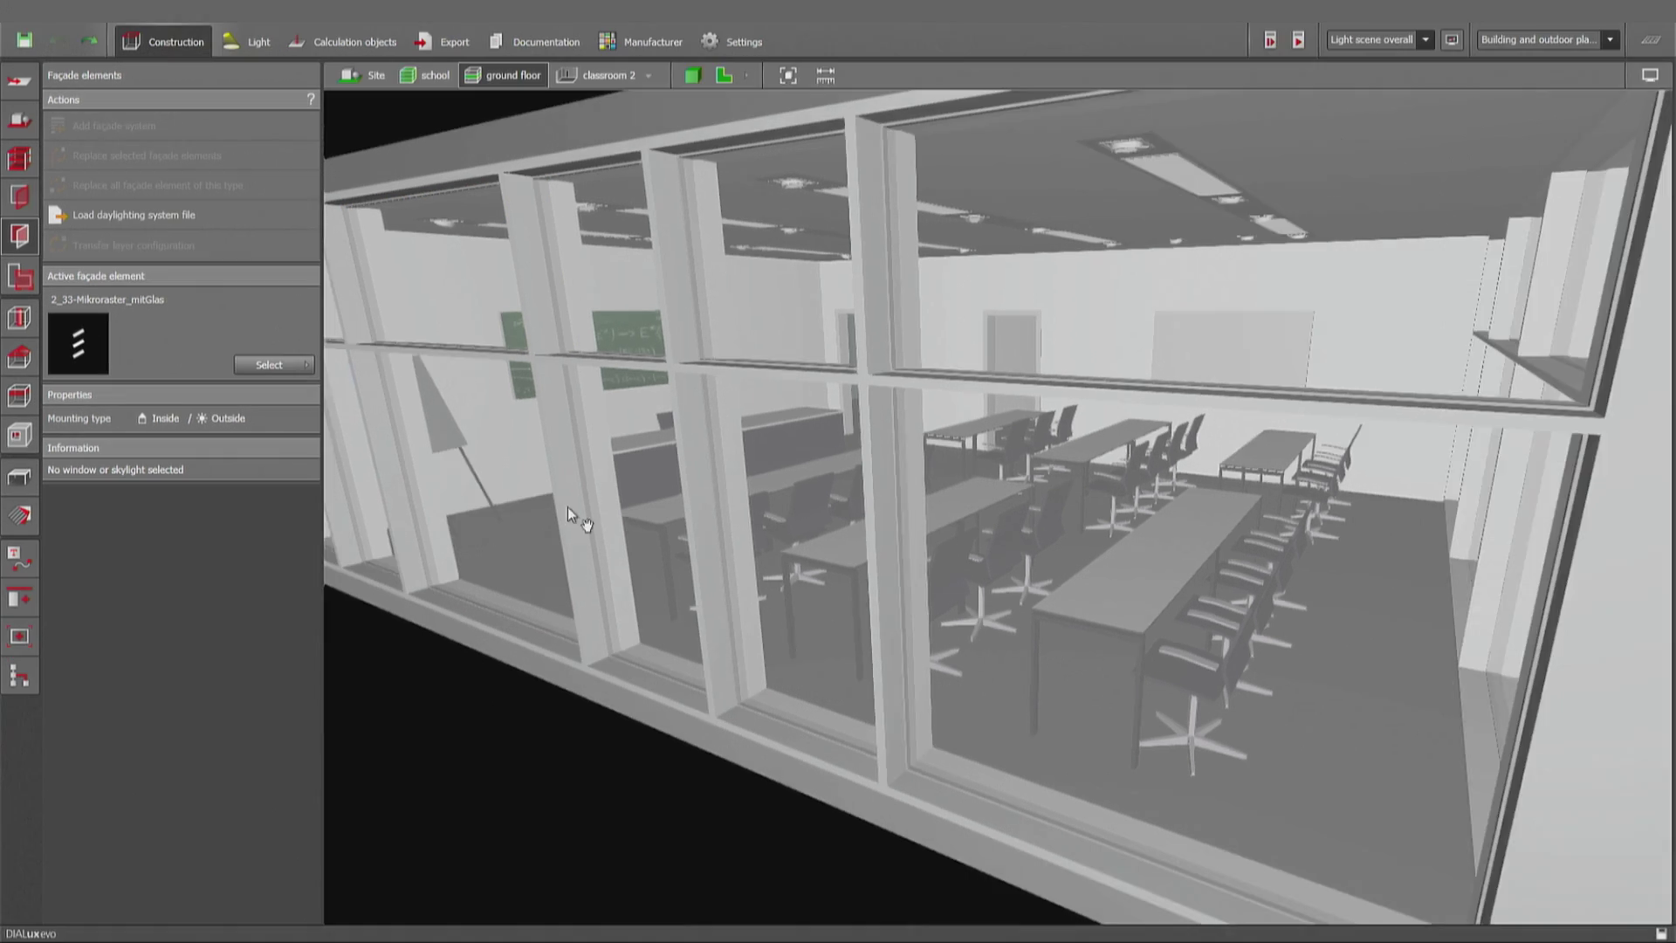
middle_drag(568, 507, 753, 535)
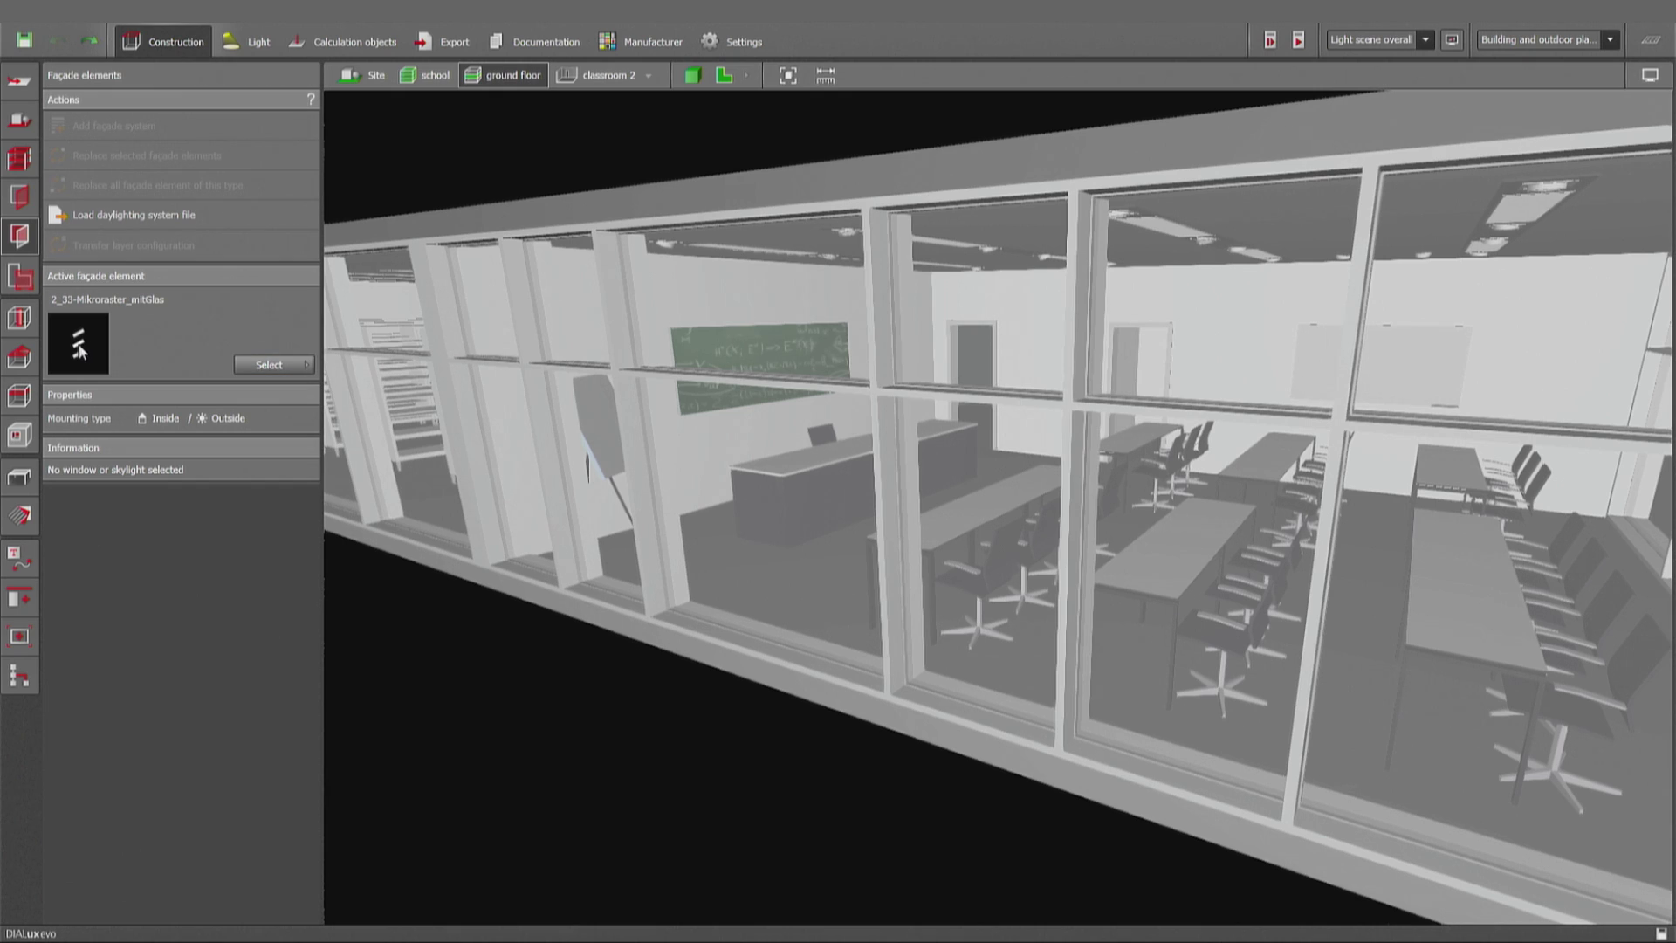
Step: Place the 2_33-Mikroraster blind on a pane, layer it above Glass, and set thickness 0.100 m
click(767, 535)
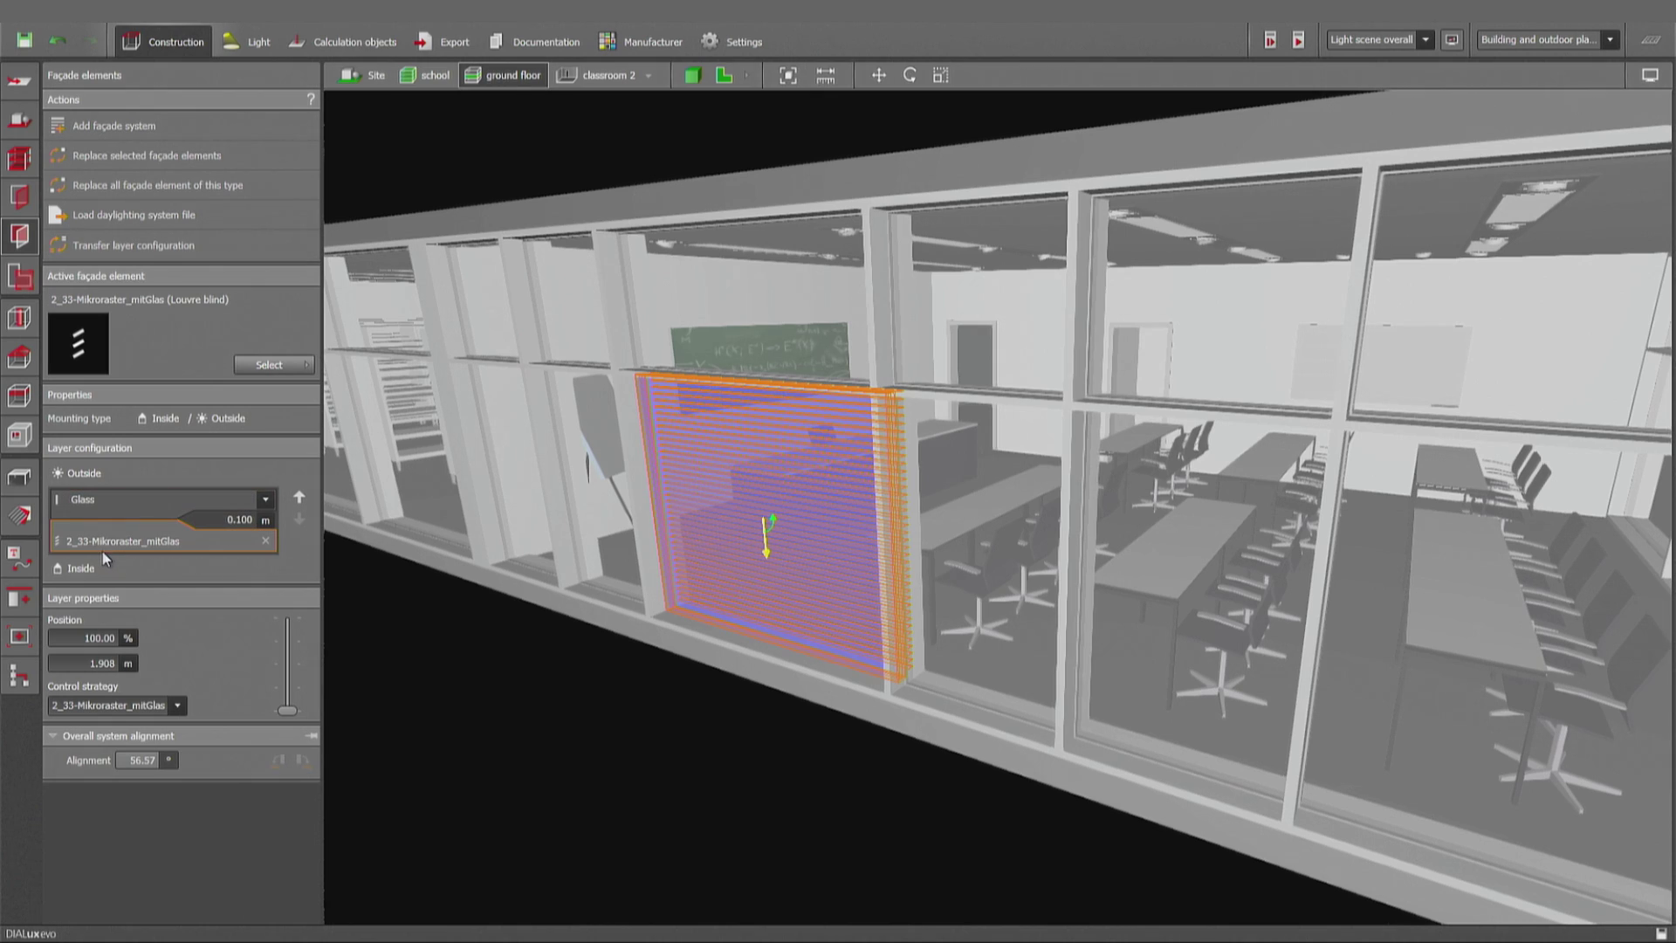
click(301, 495)
click(299, 520)
click(300, 497)
click(300, 522)
click(300, 497)
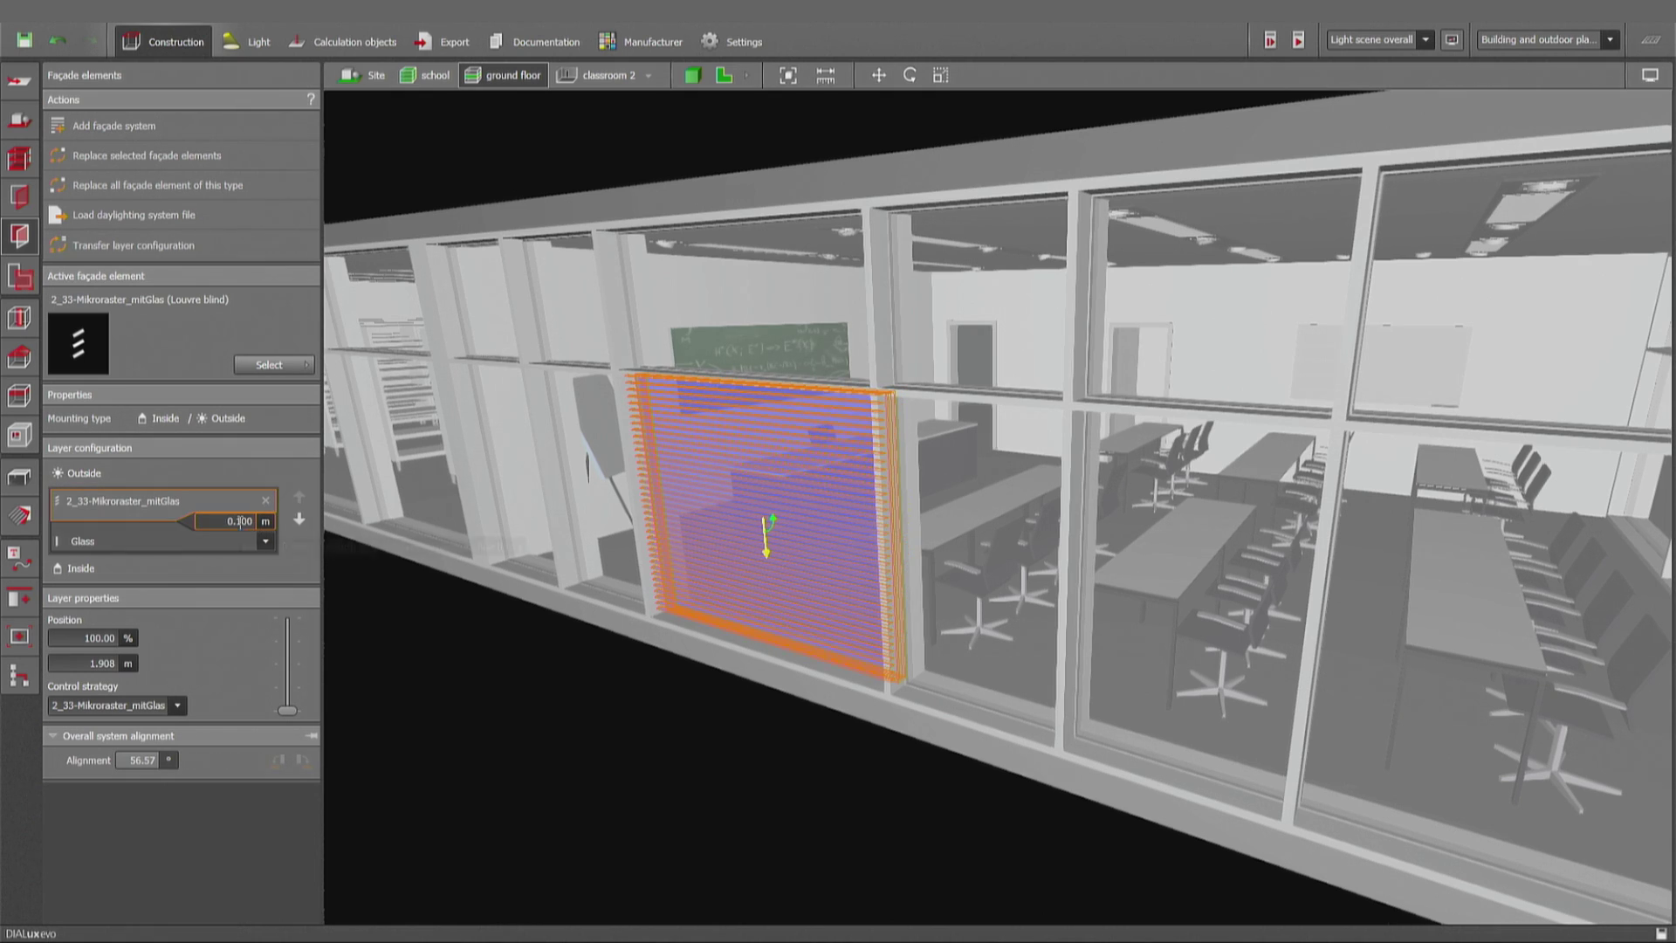
text(0.15)
key(Return)
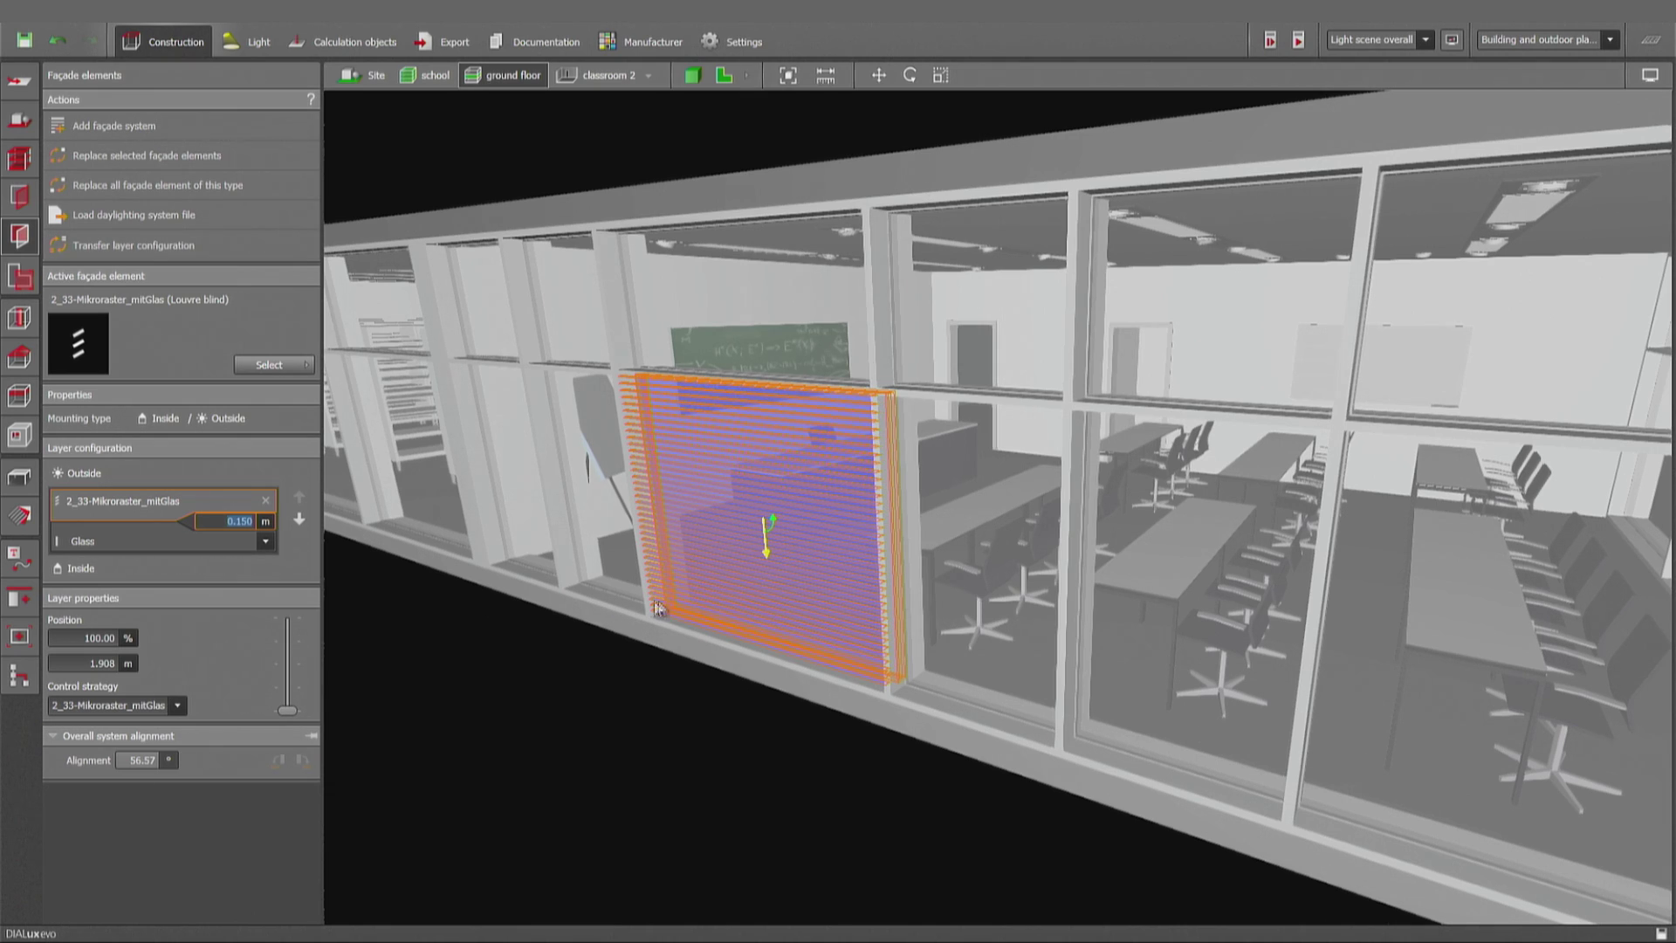
text(0.1)
key(Return)
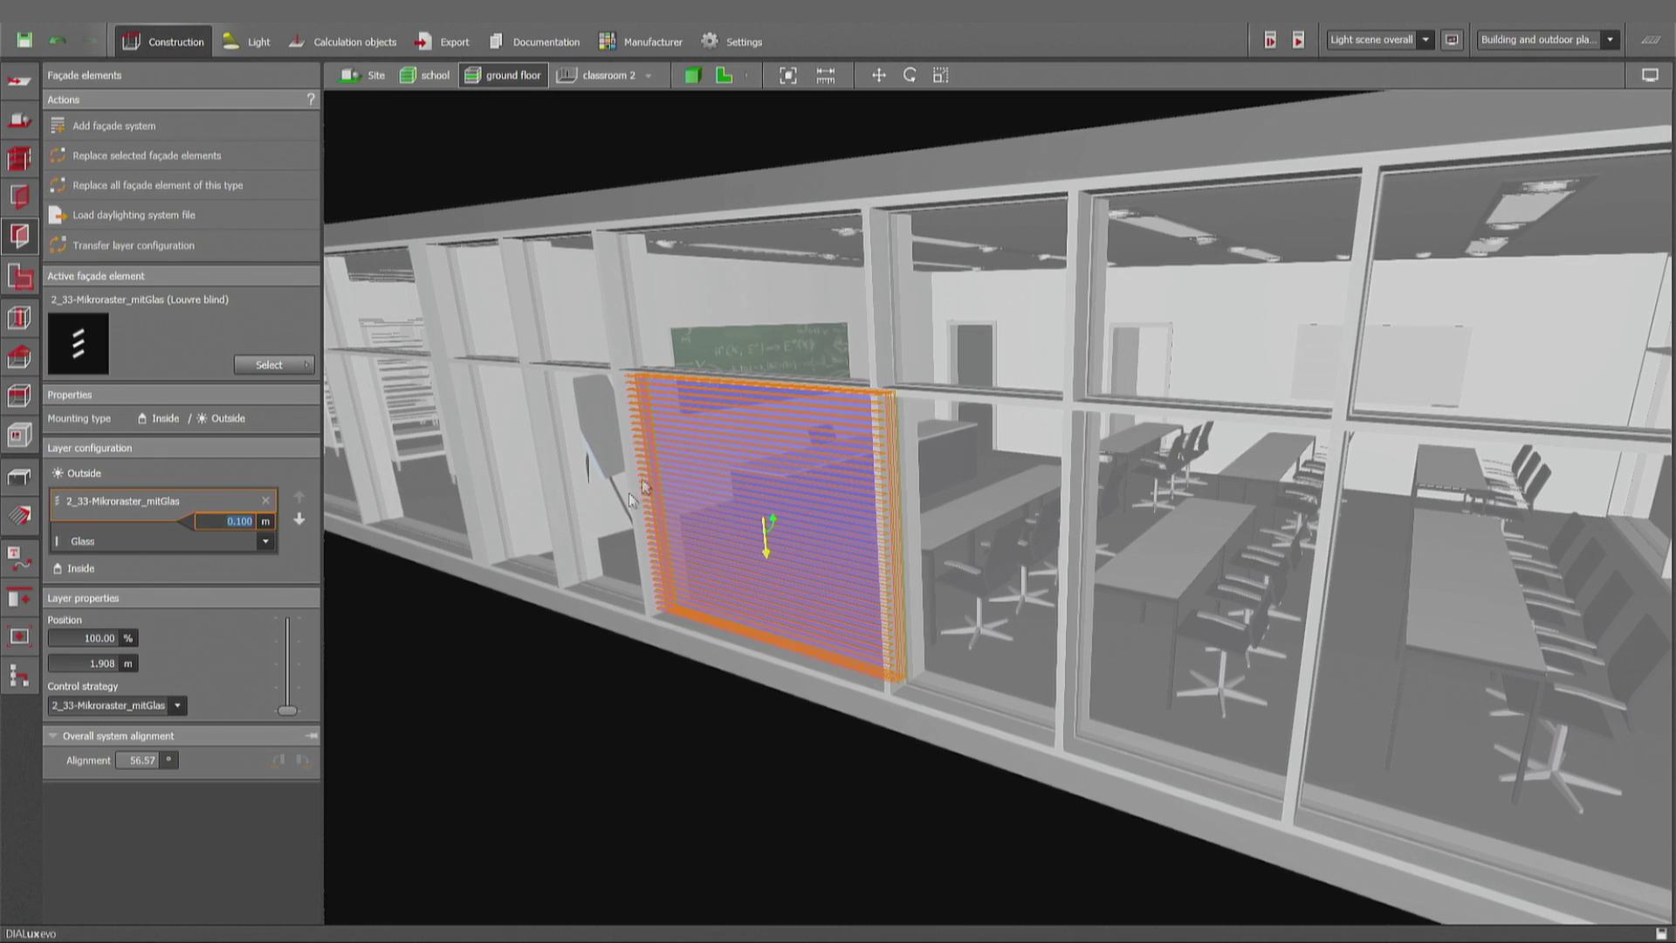
Step: Set the blind's layer Position to 17.96%, leaving the Control strategy unchanged
click(289, 713)
drag(289, 713, 294, 655)
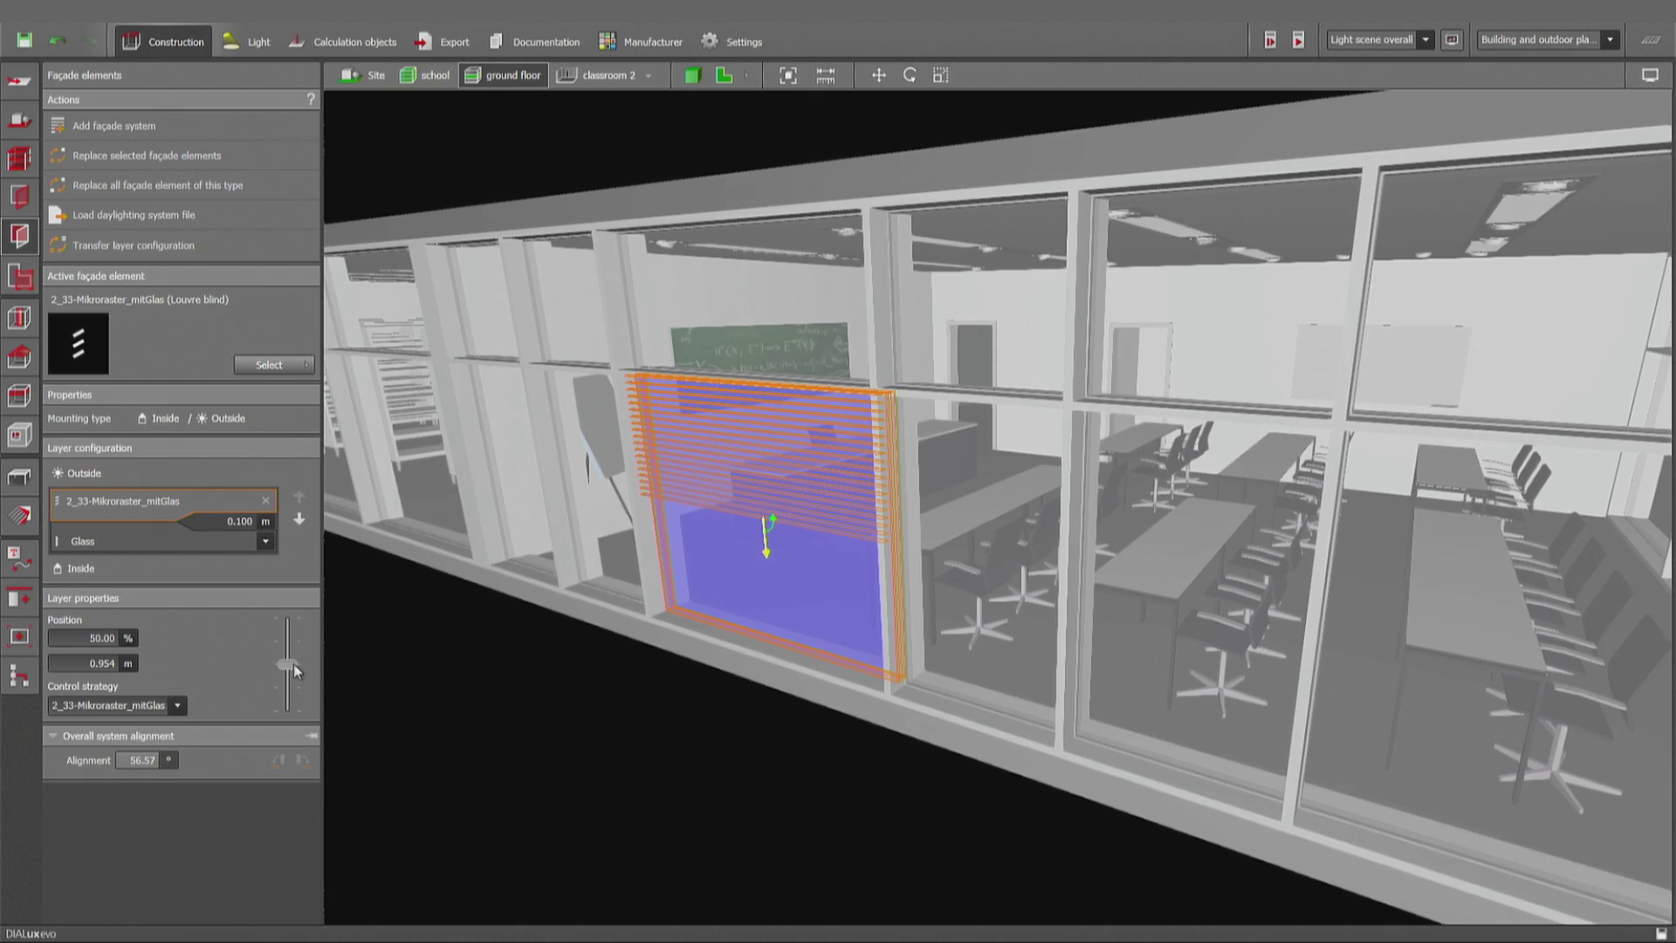
drag(293, 664, 292, 648)
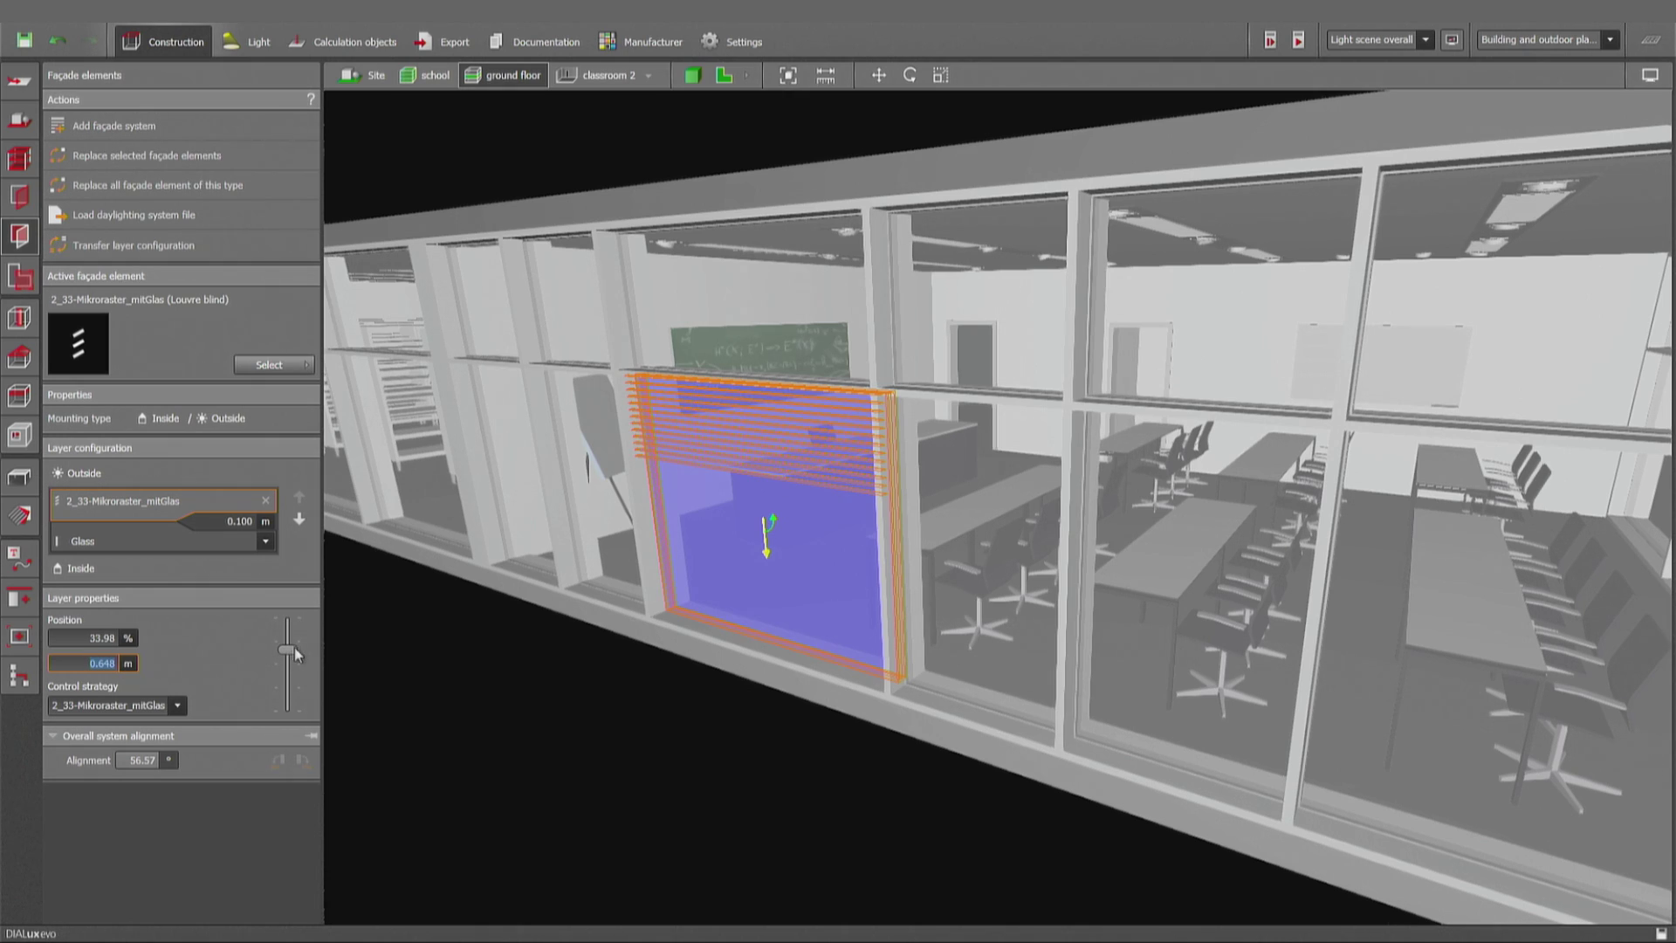
drag(291, 648, 290, 689)
click(179, 706)
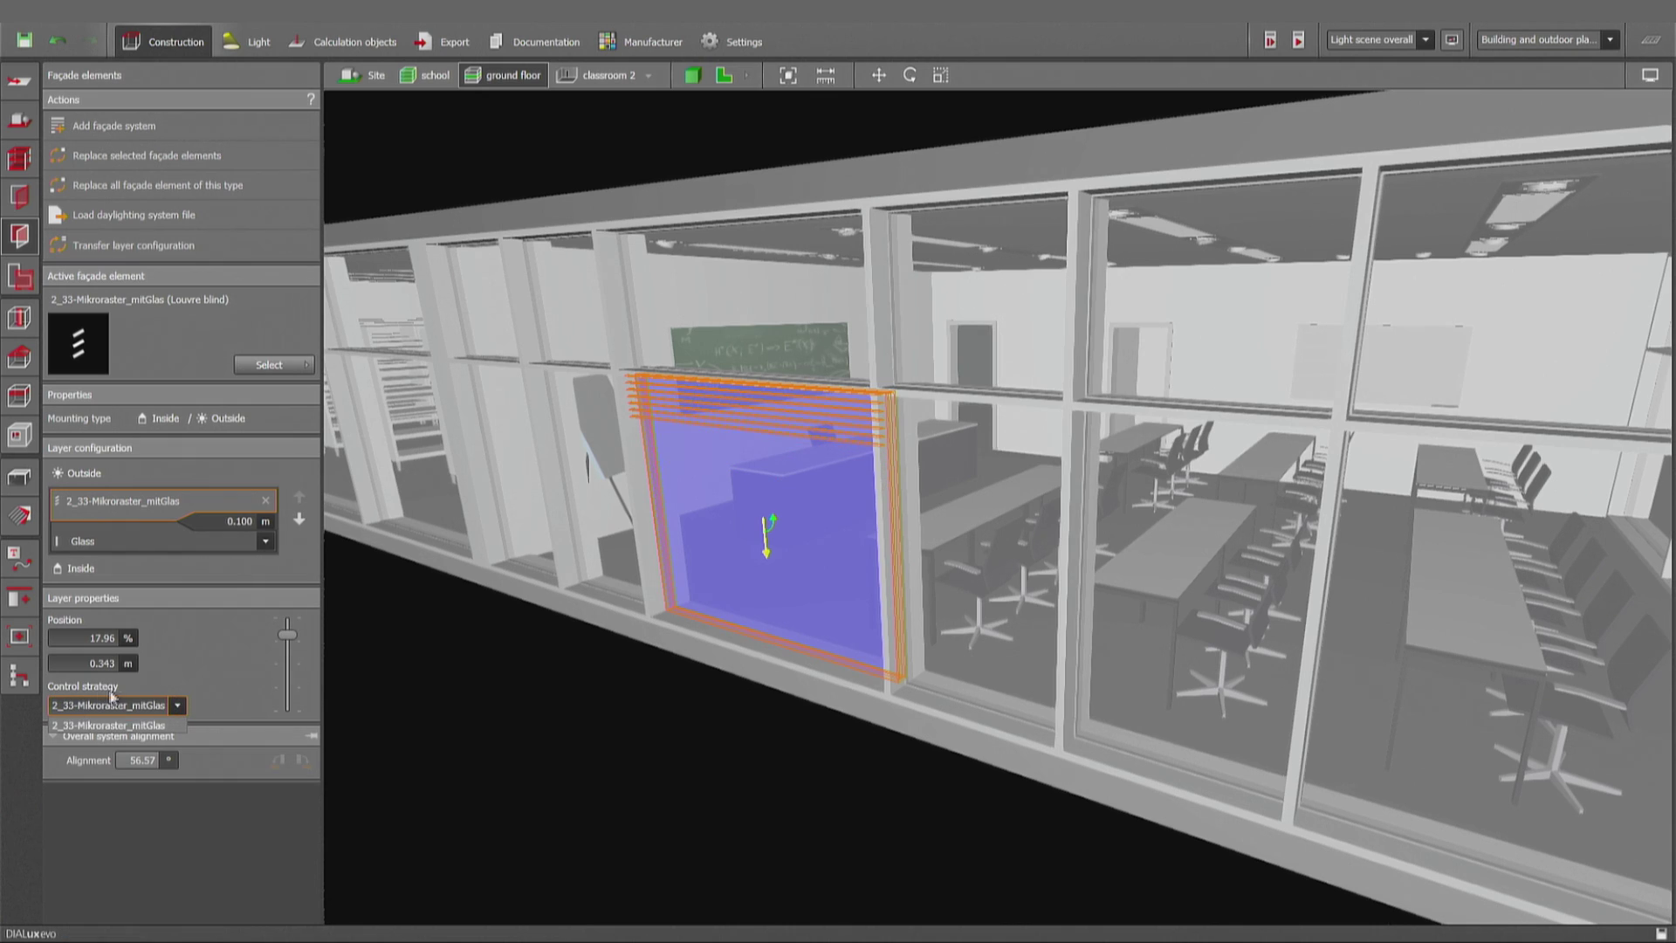
click(225, 663)
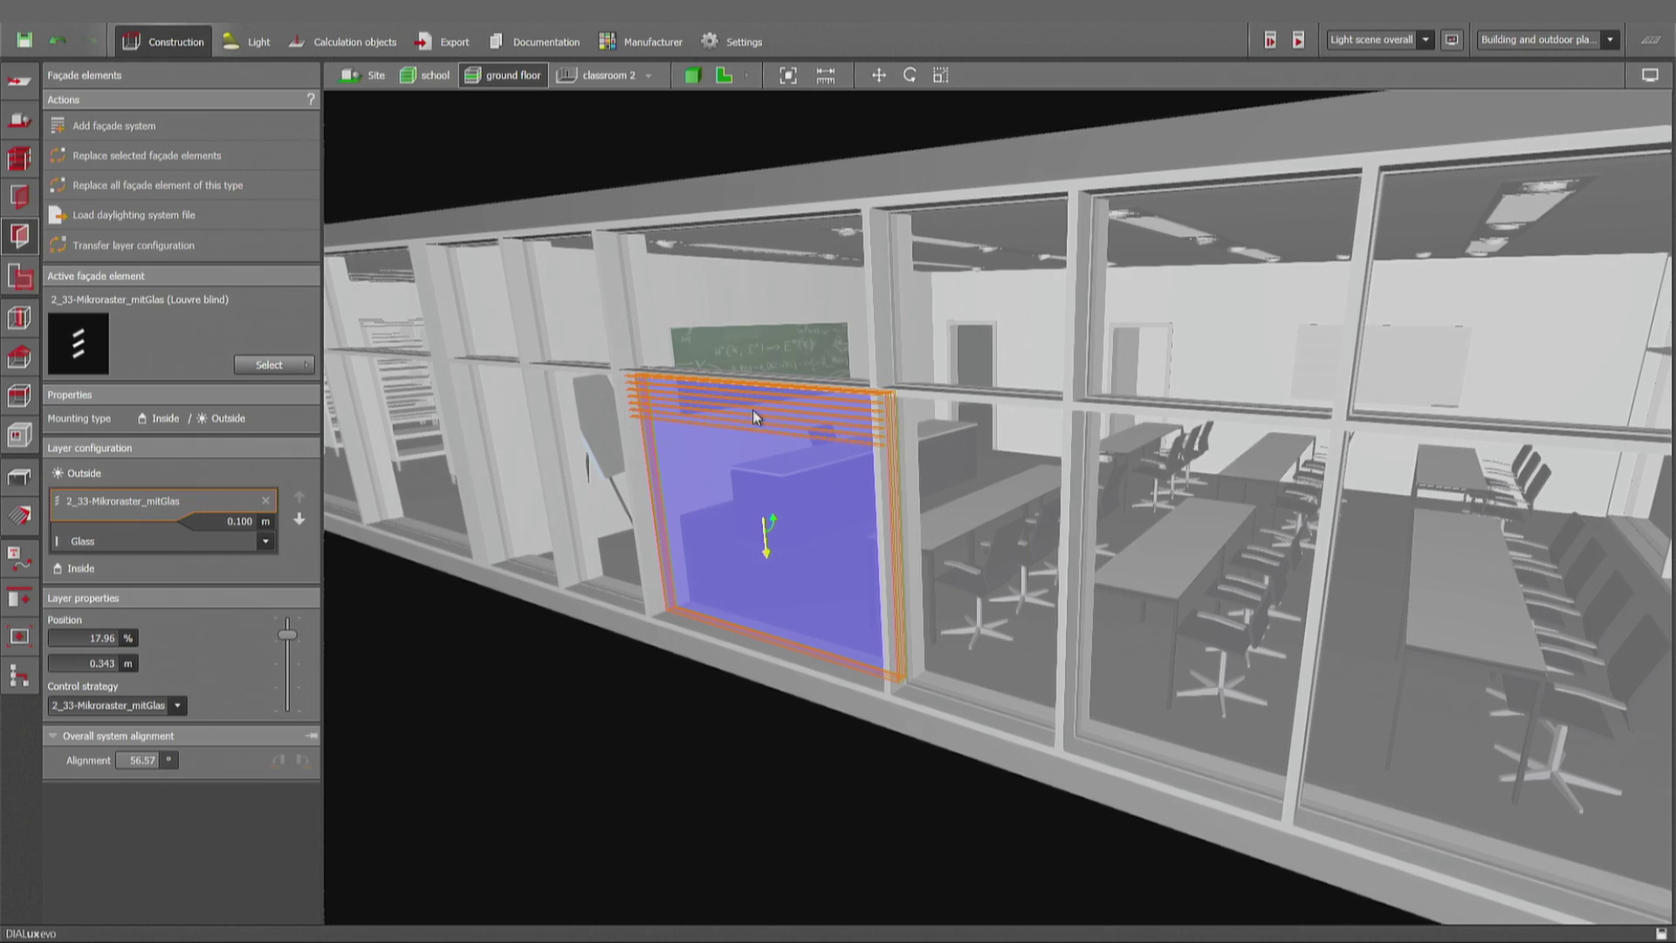
Step: Place the Warema Fassaden-Raffstore from History on a narrow pane, with its layer outside Glass
click(535, 678)
click(273, 363)
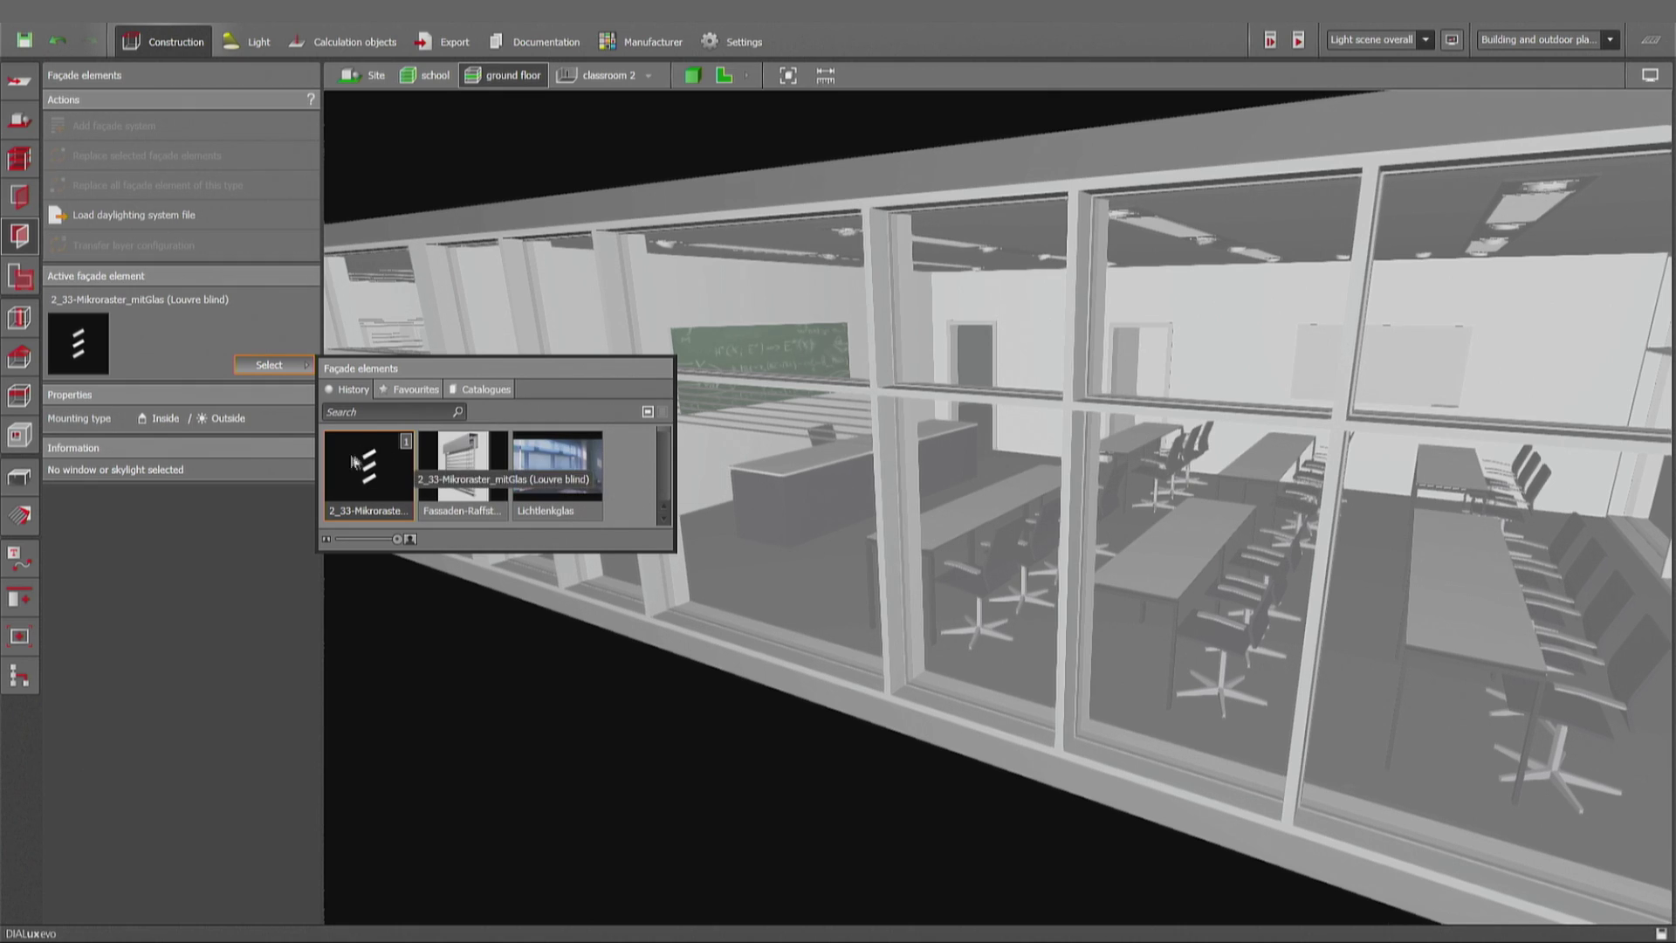
click(472, 471)
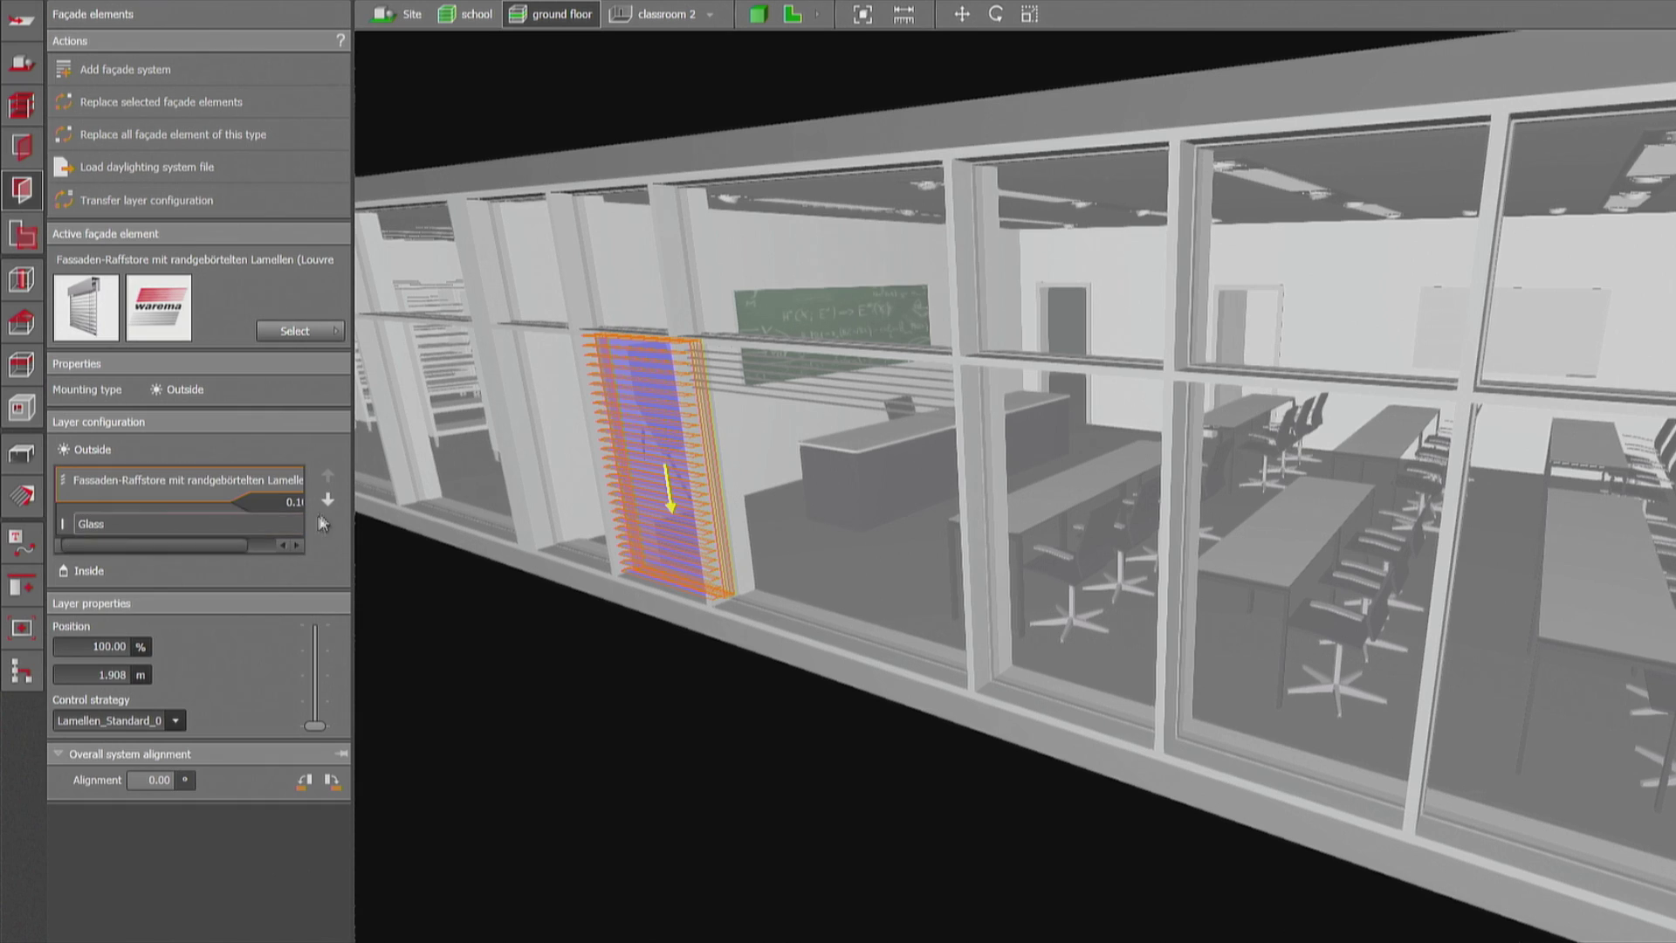
click(328, 499)
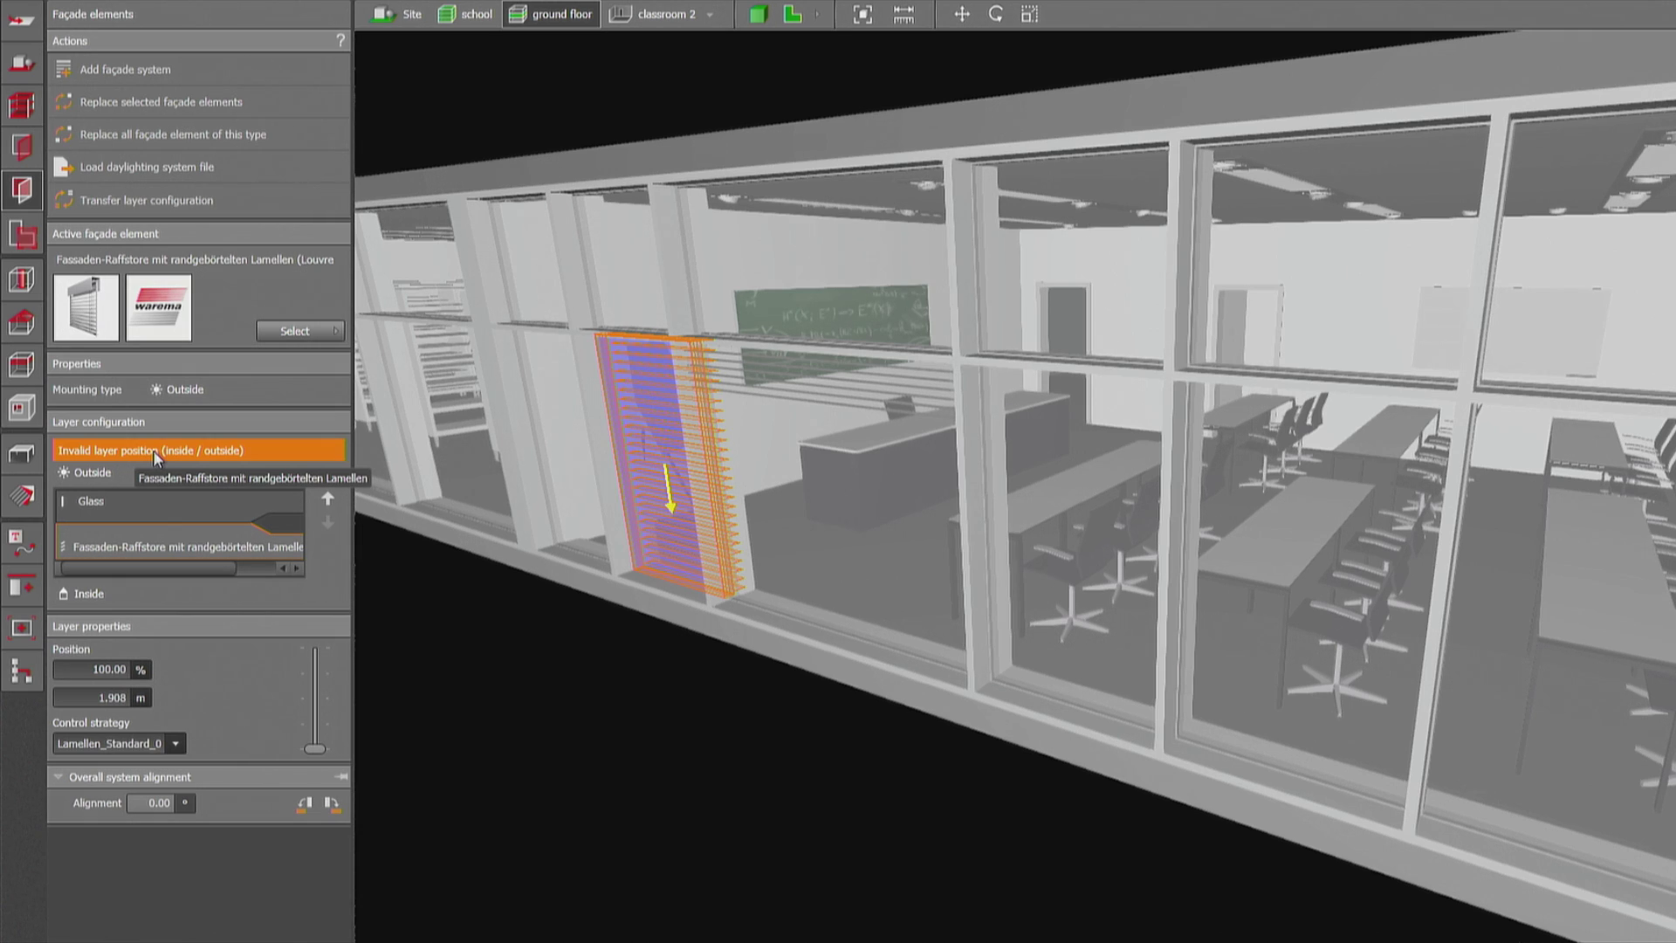
click(324, 496)
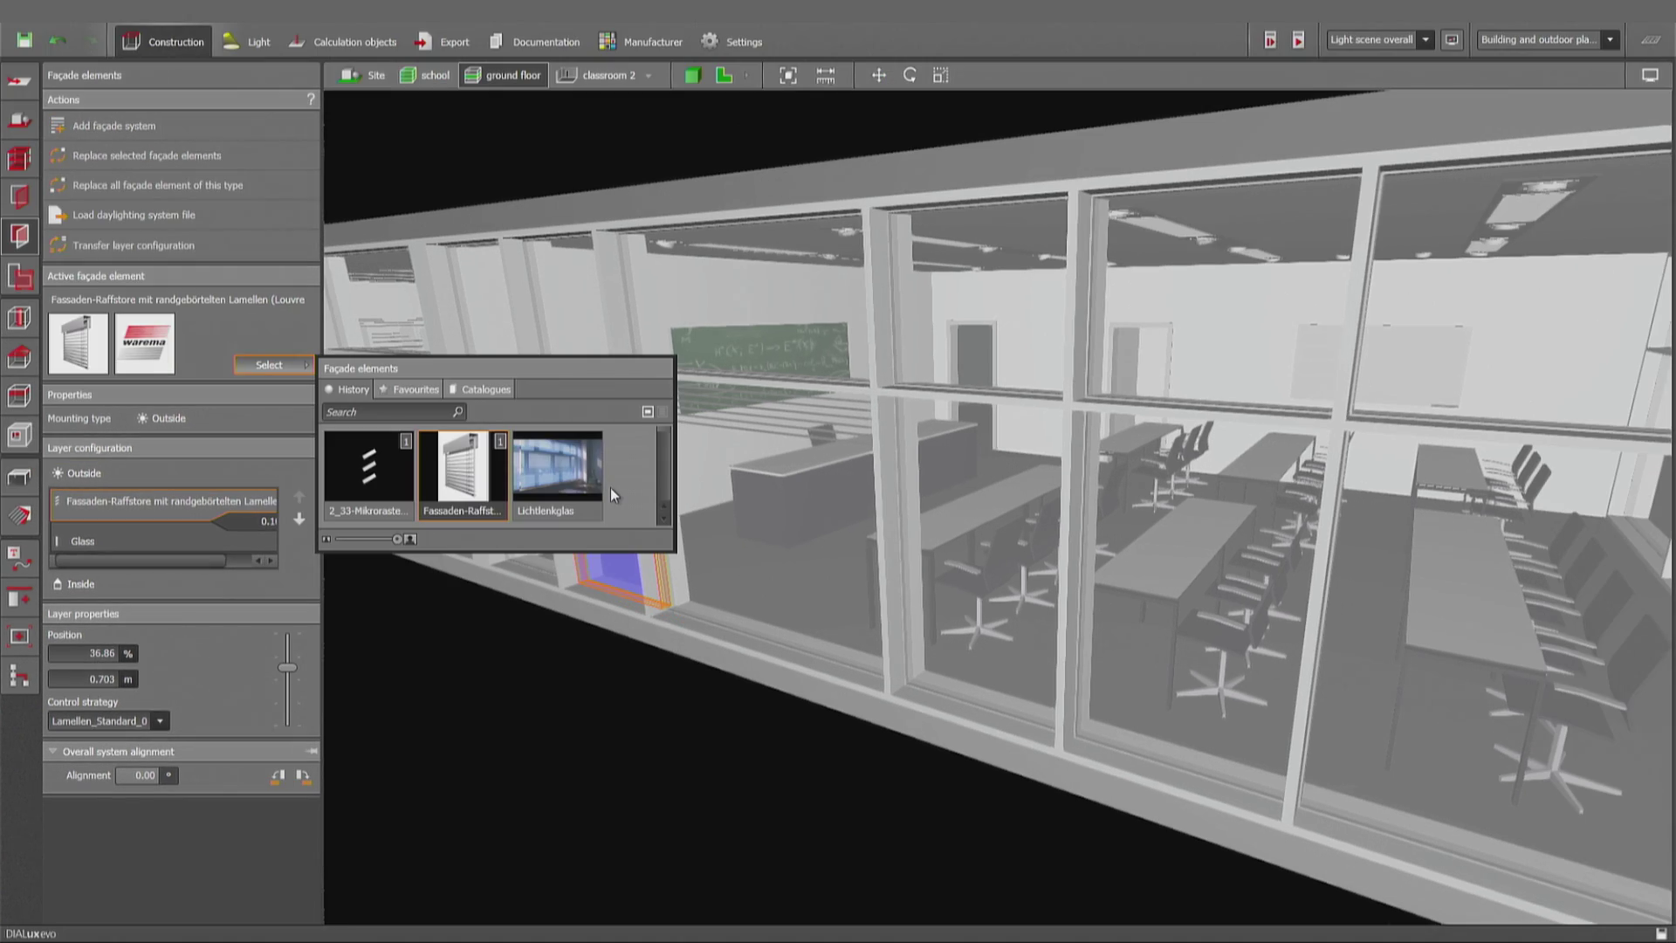
click(549, 485)
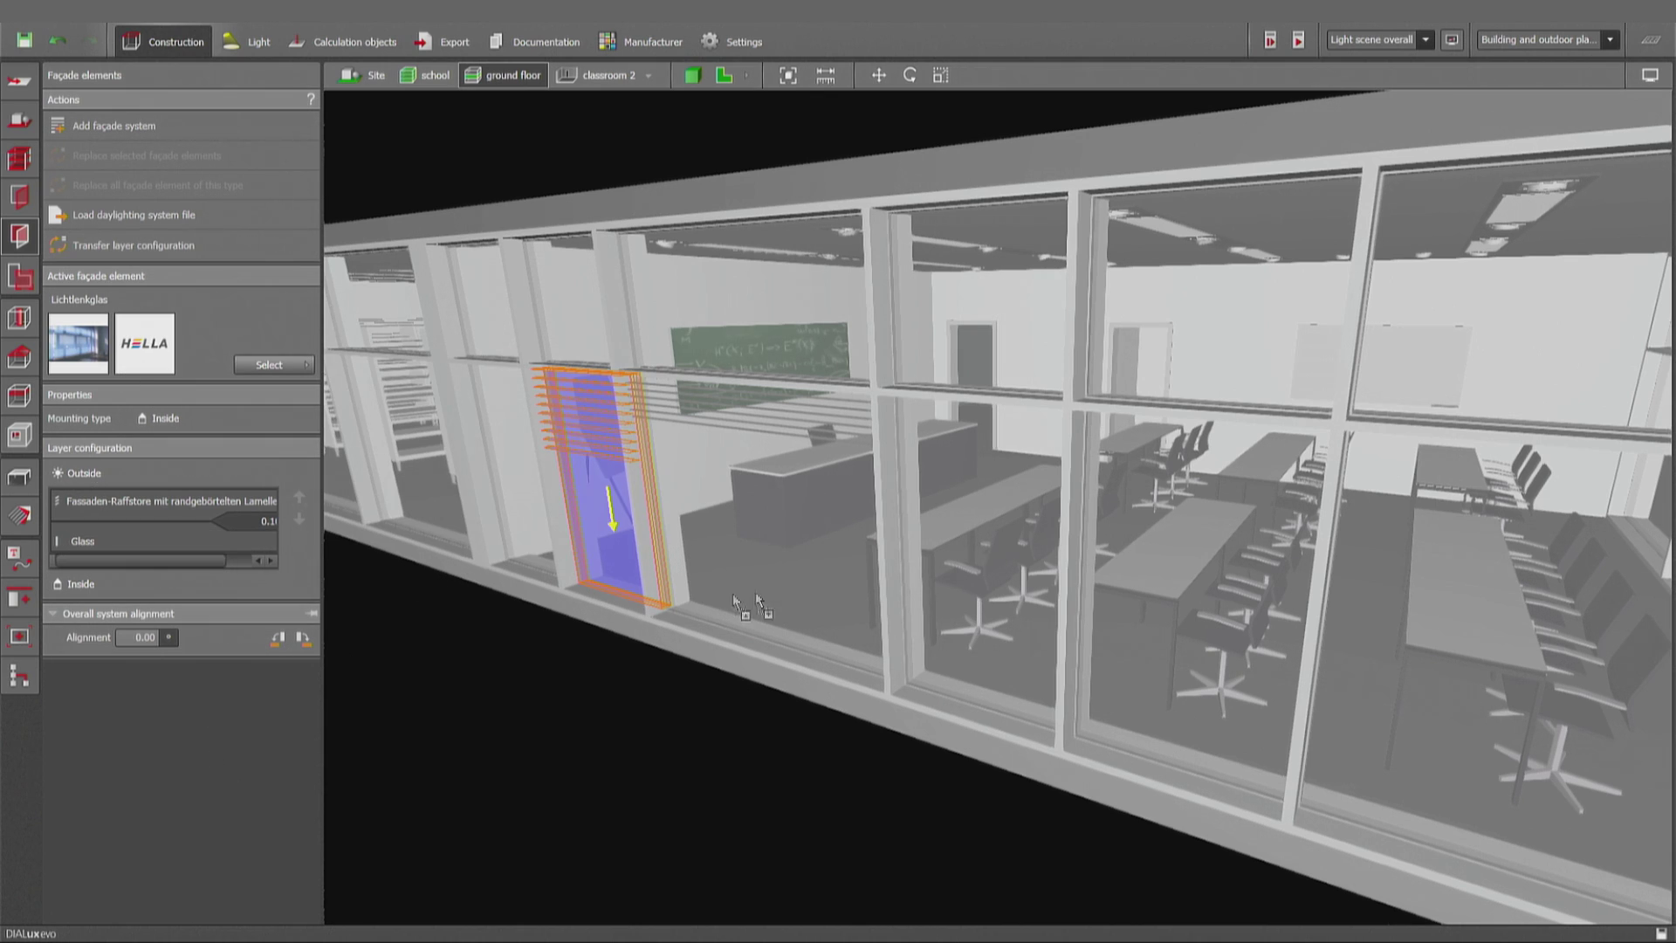
click(993, 587)
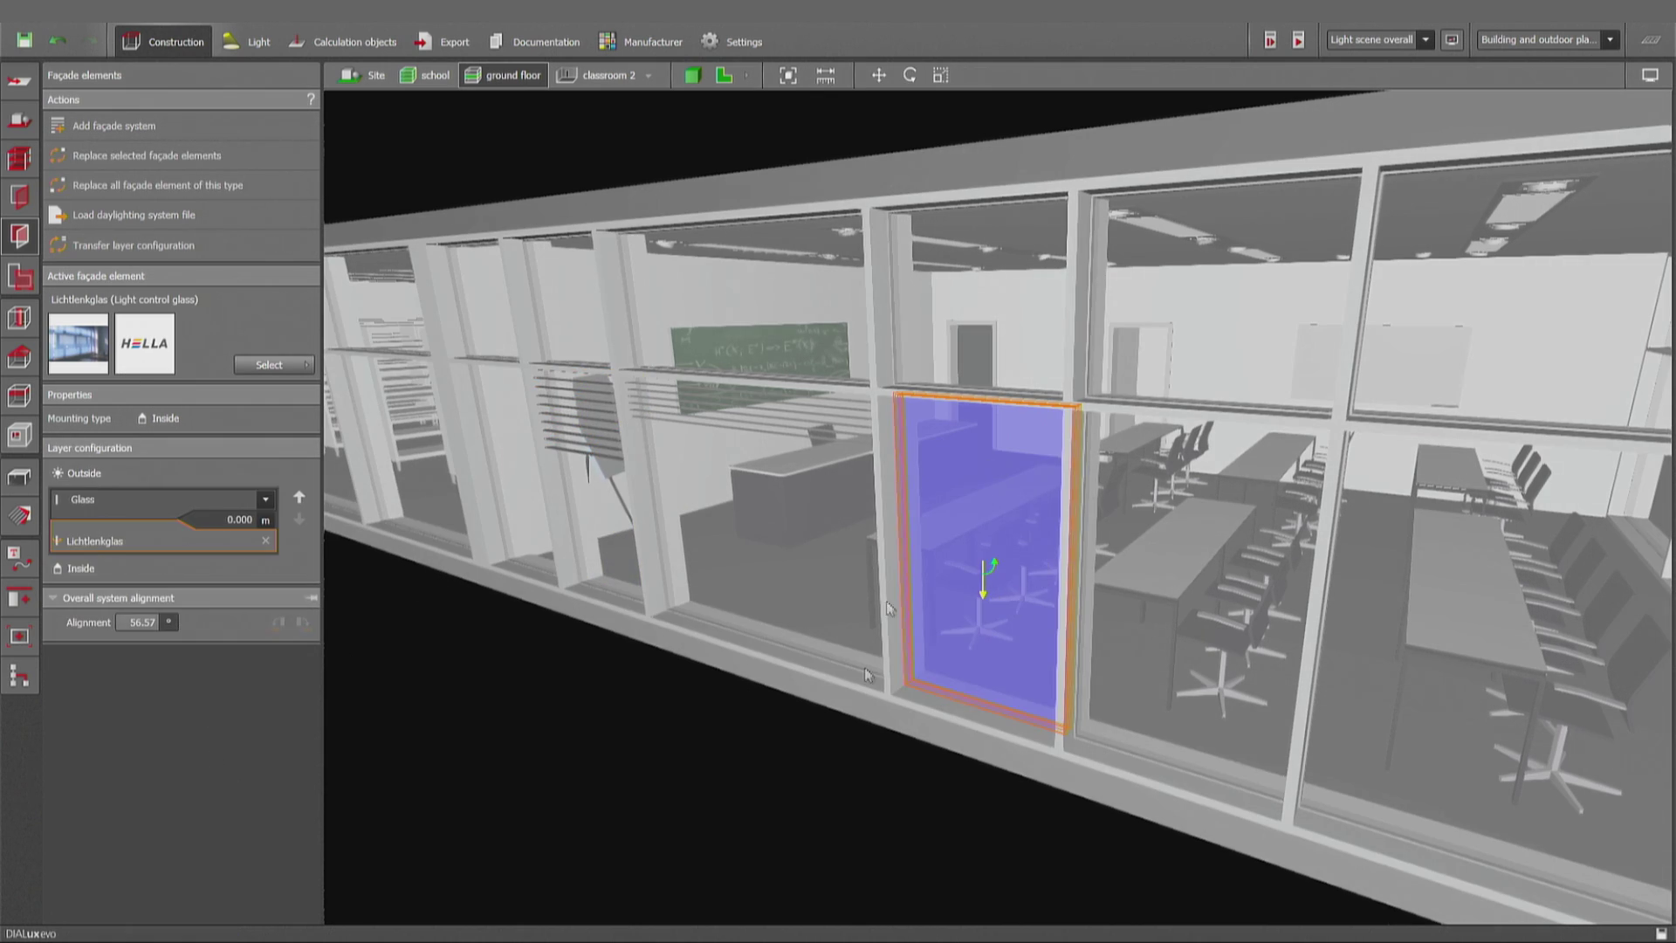
click(853, 800)
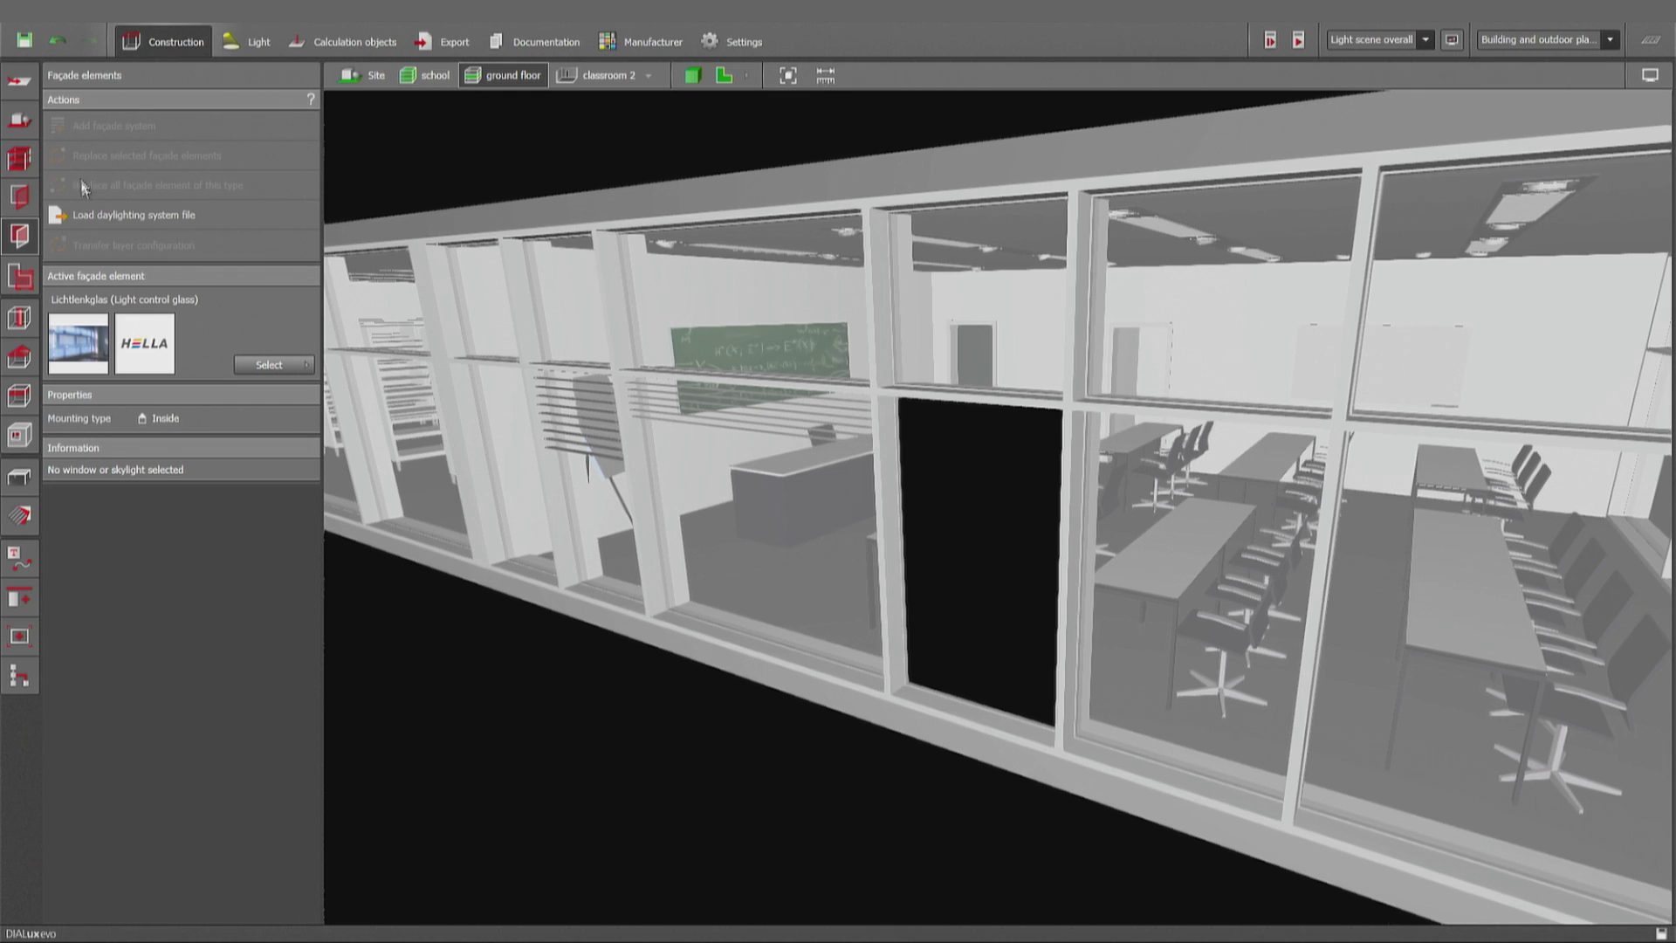
scroll(642, 687, up, 2)
click(268, 366)
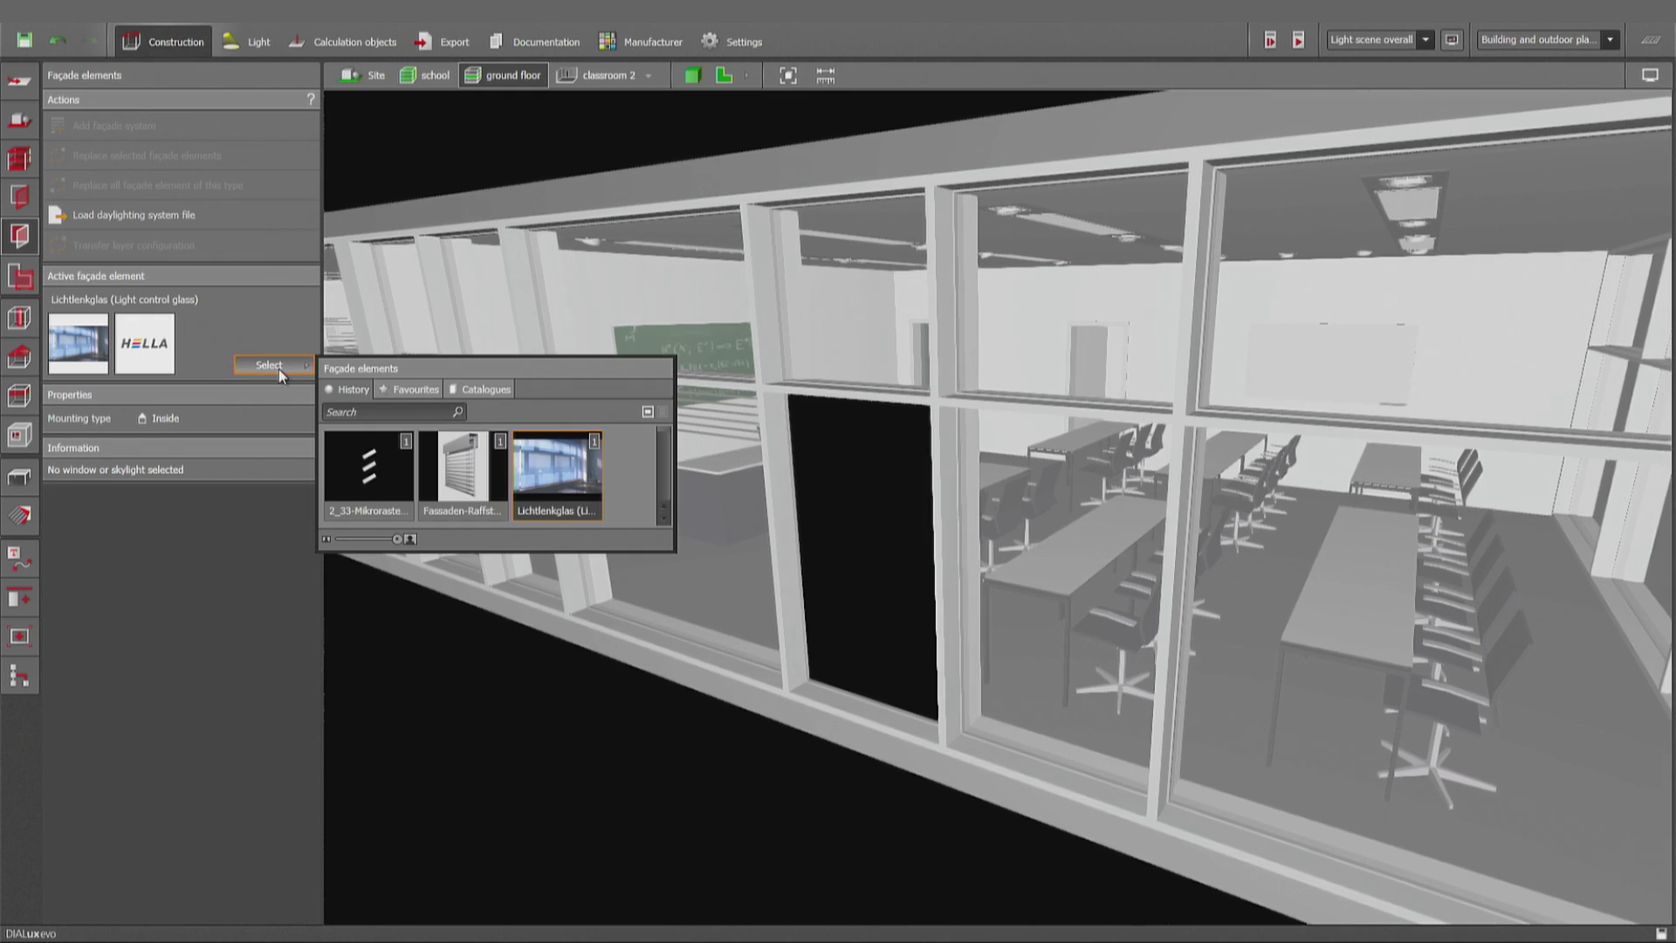
click(494, 389)
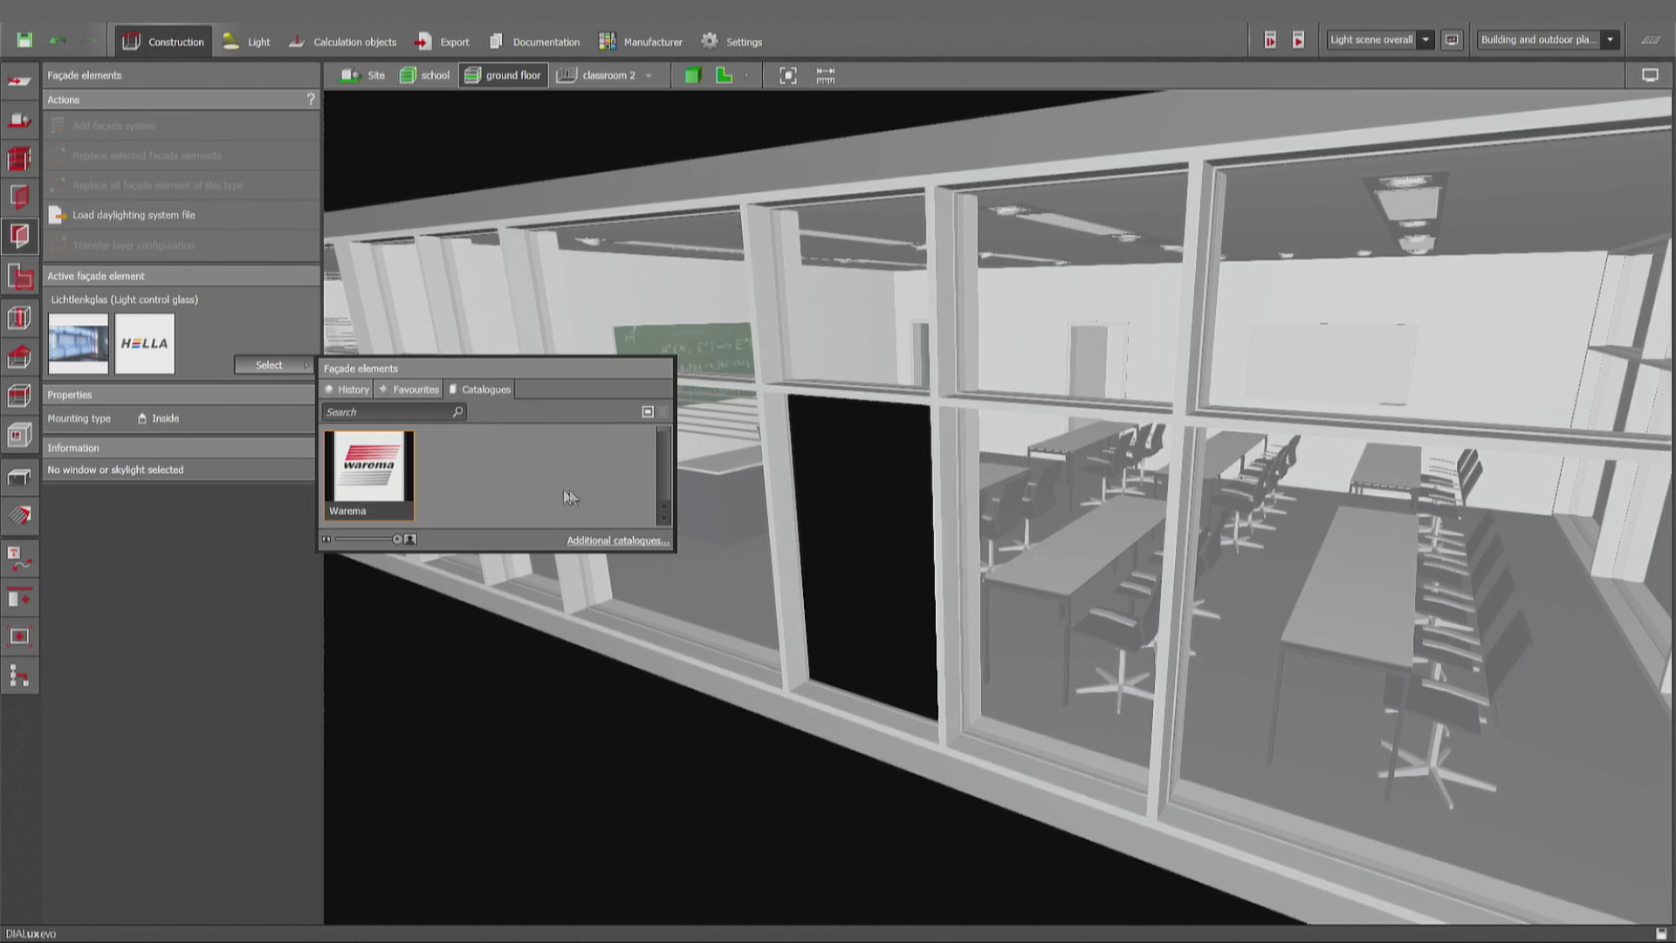
click(351, 389)
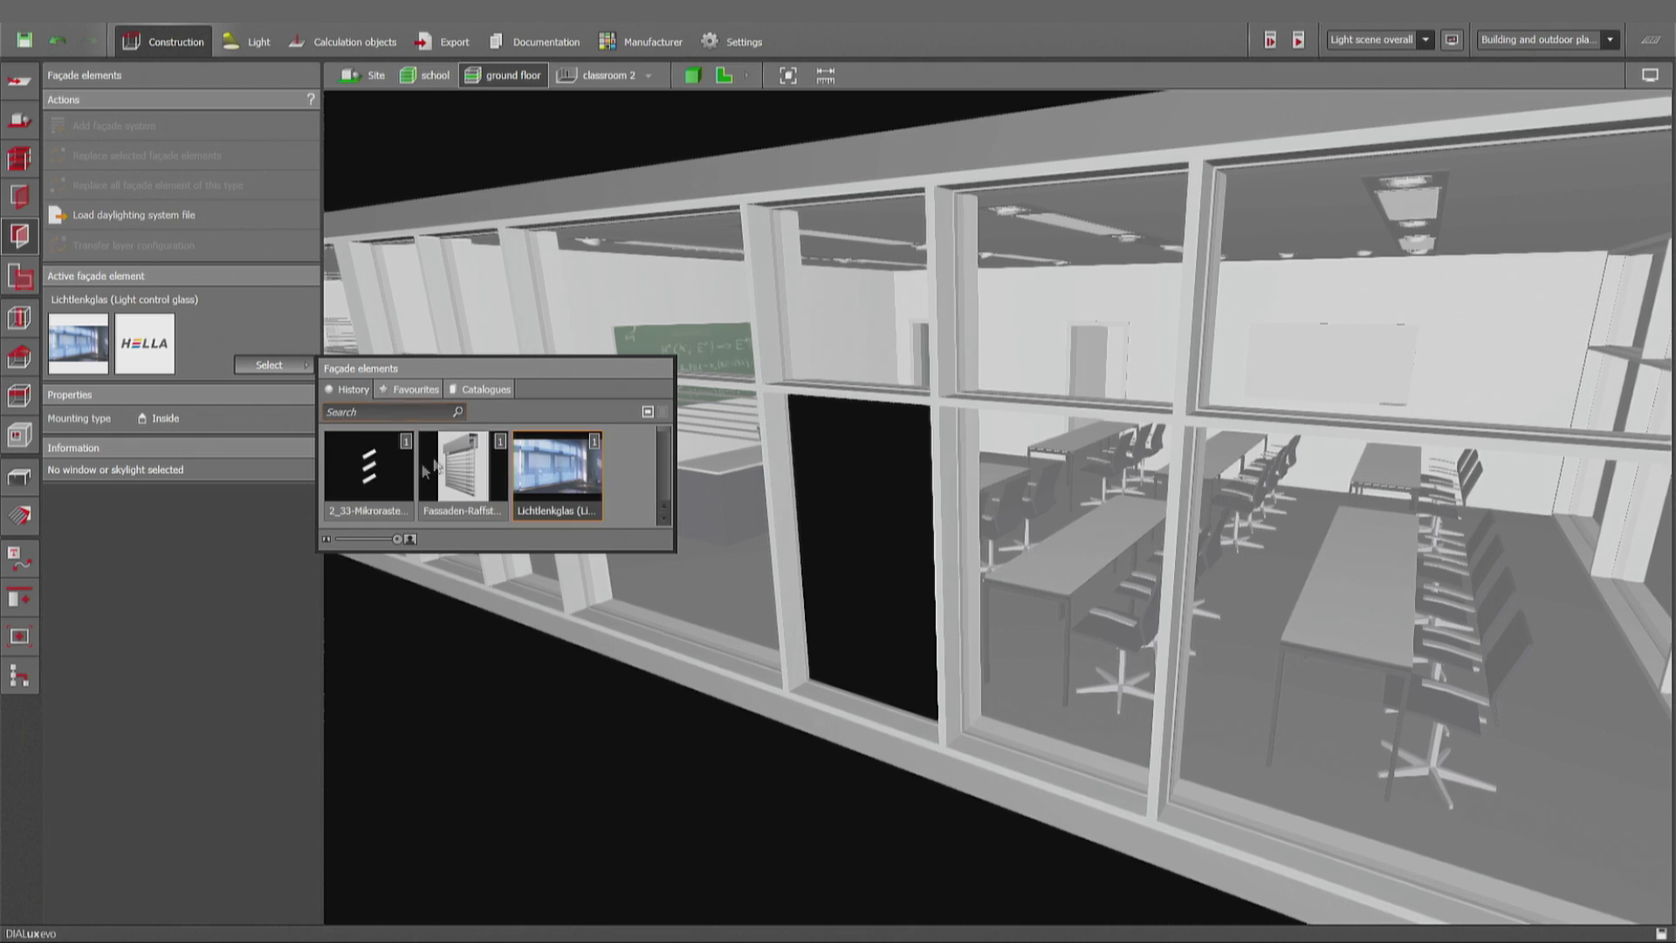
click(203, 561)
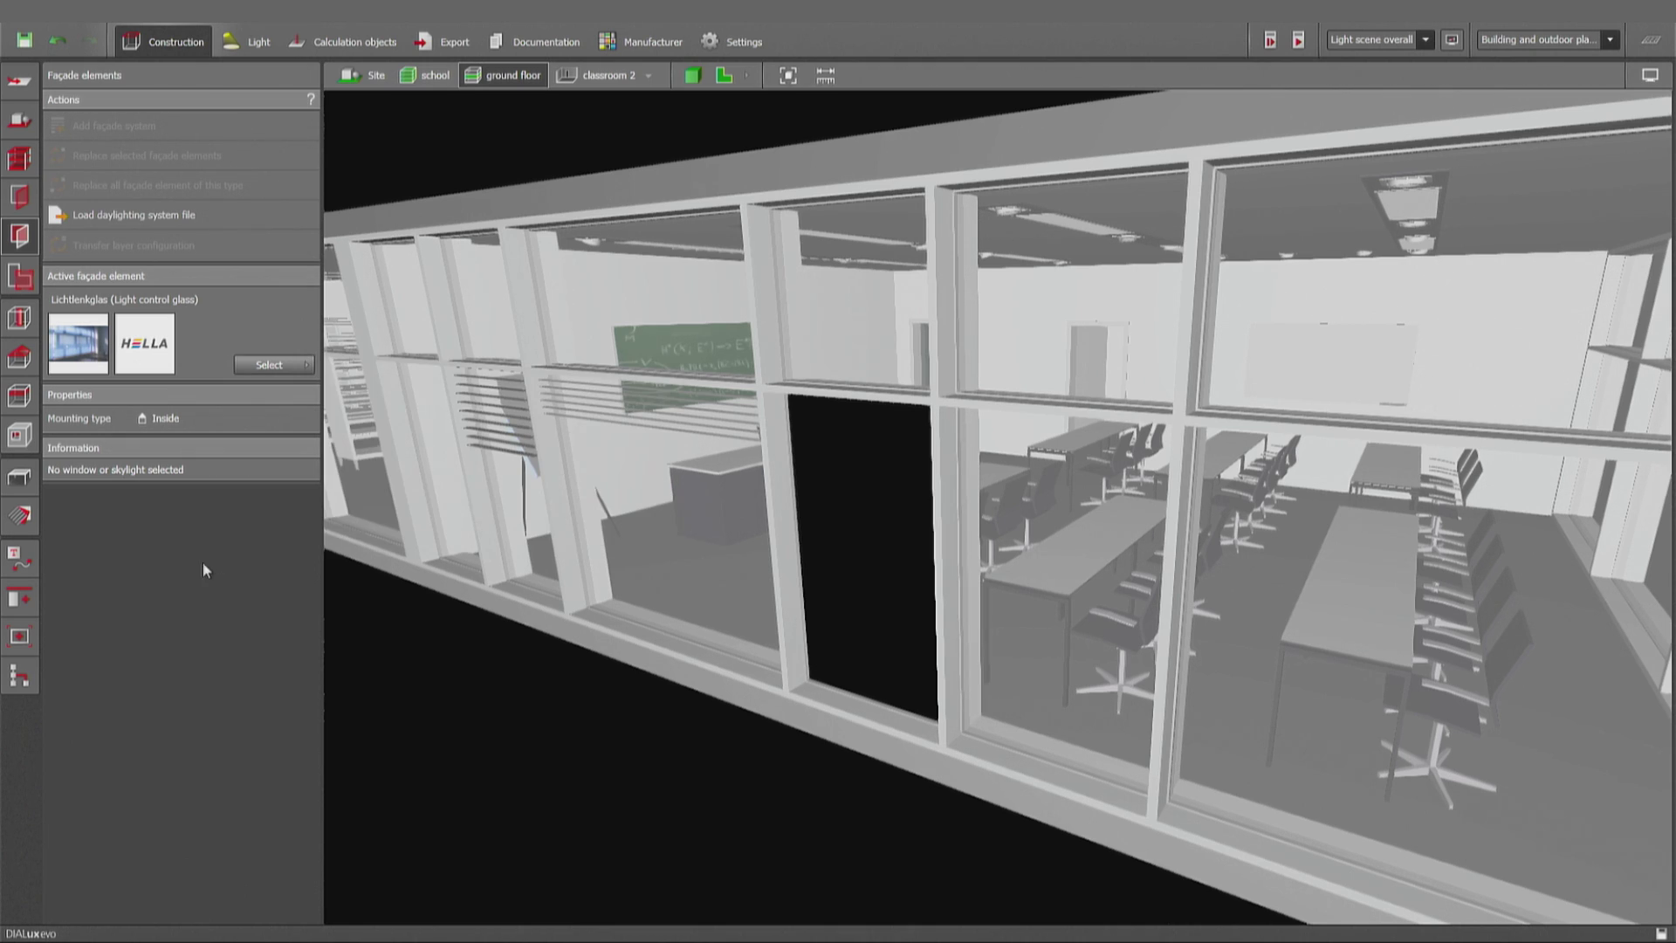
click(179, 216)
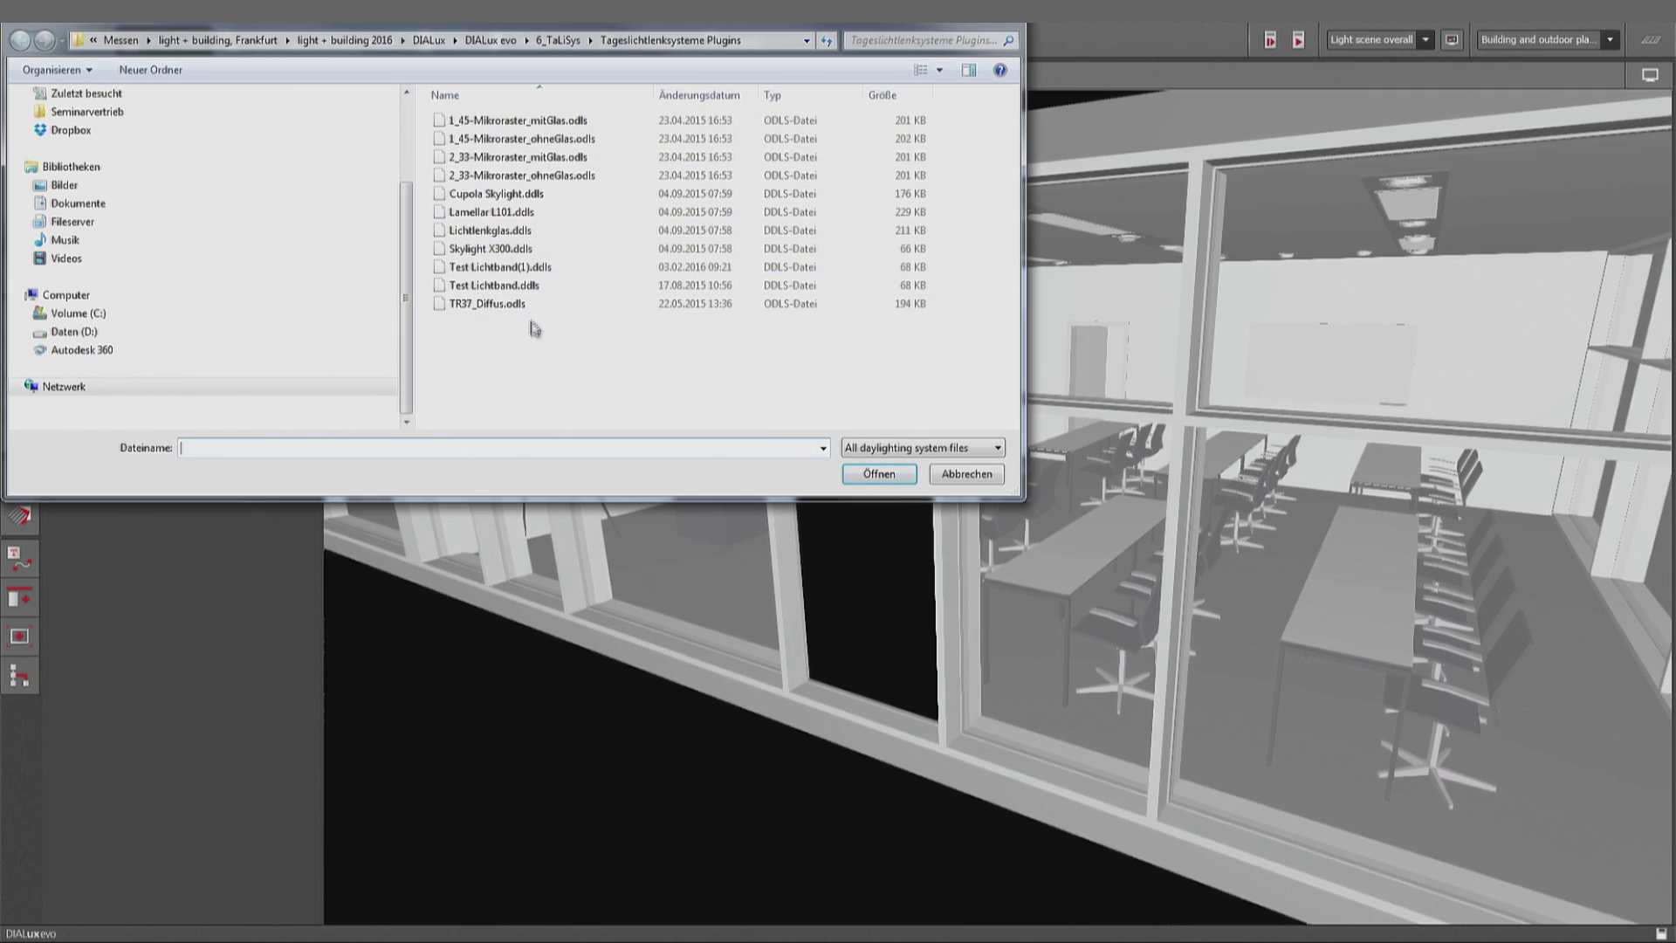
mouse_move(488, 304)
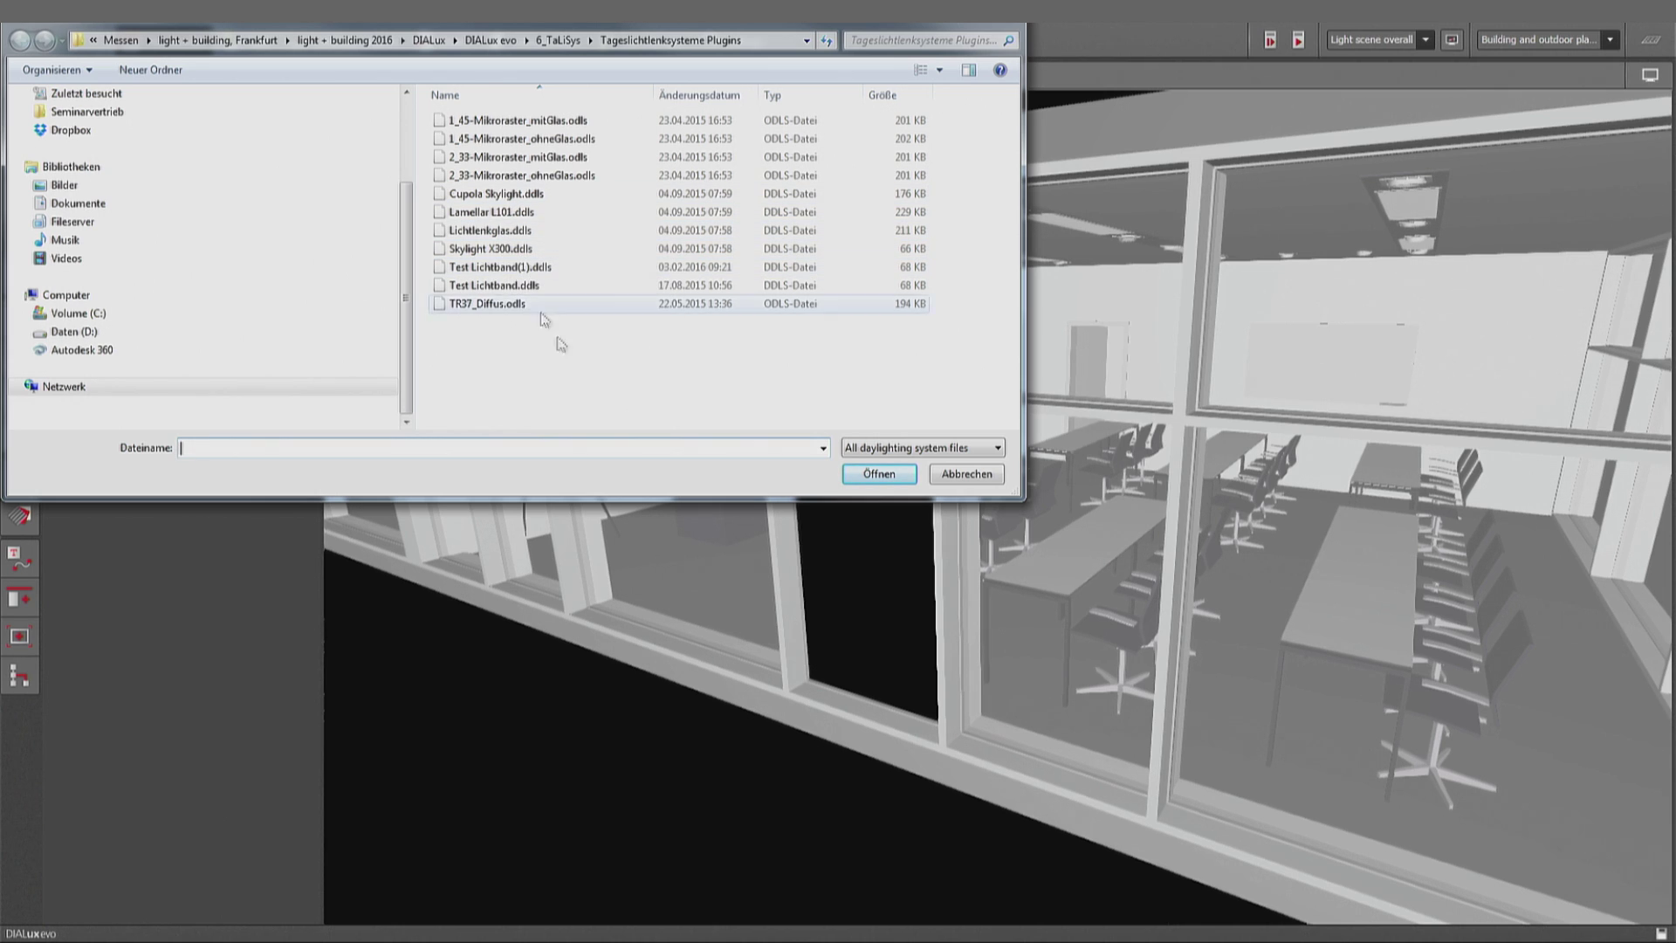
click(985, 483)
Step: Insert Lichtlenkglas into the right, leftmost, dark and other remaining panes, then deselect
drag(741, 816, 670, 723)
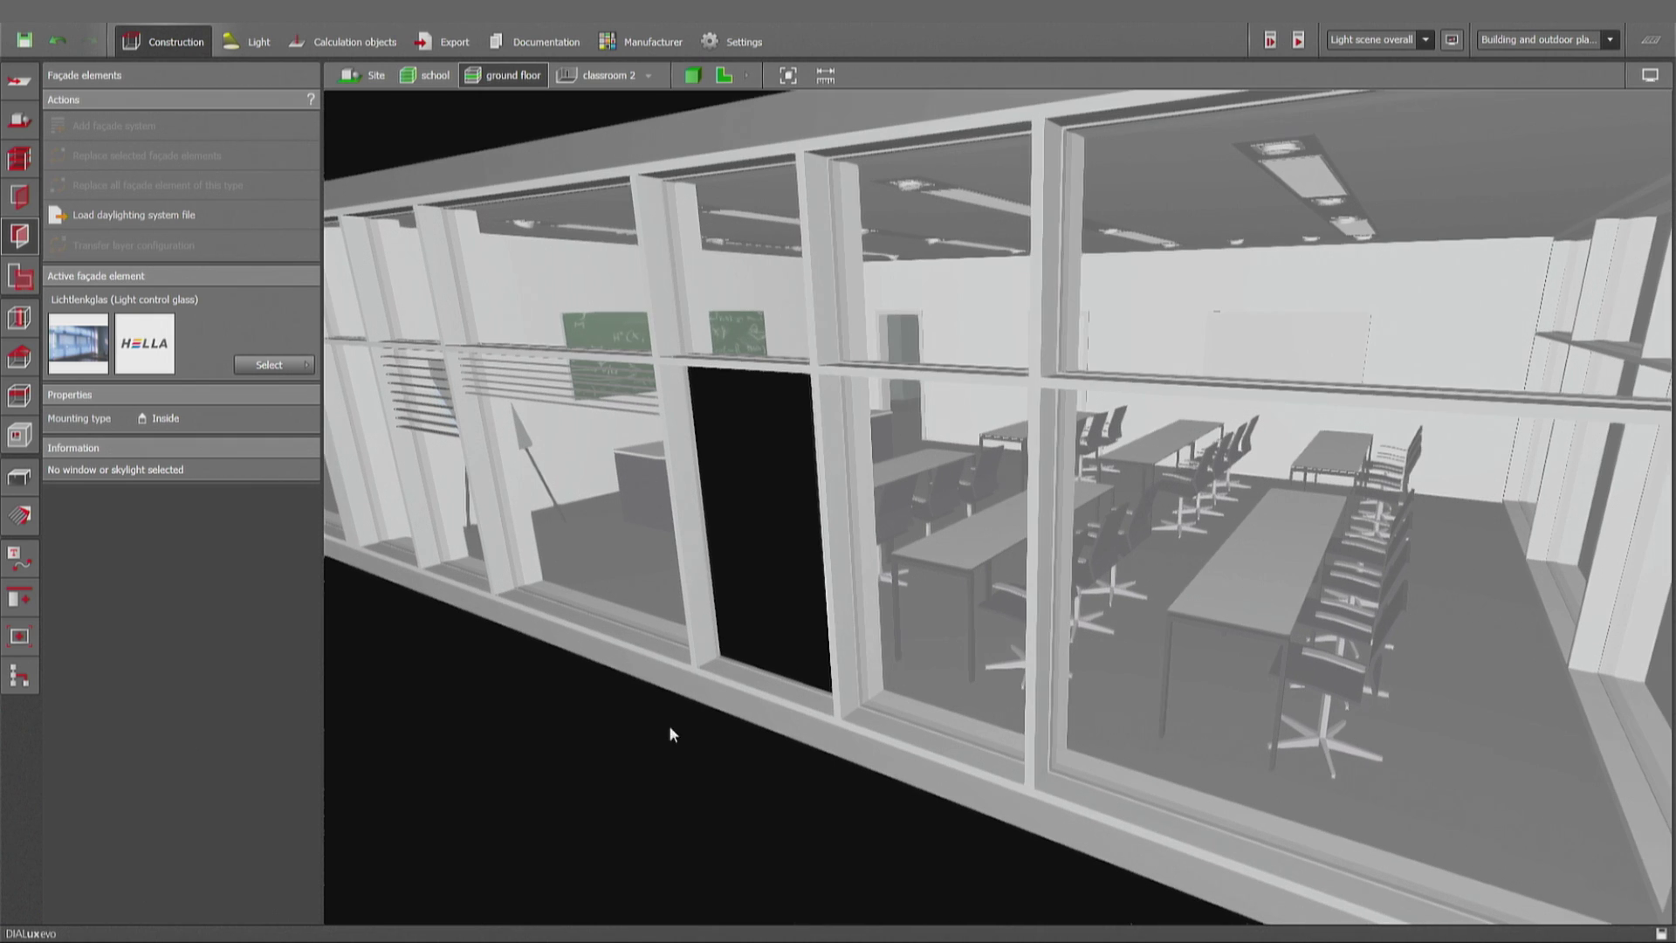
click(533, 387)
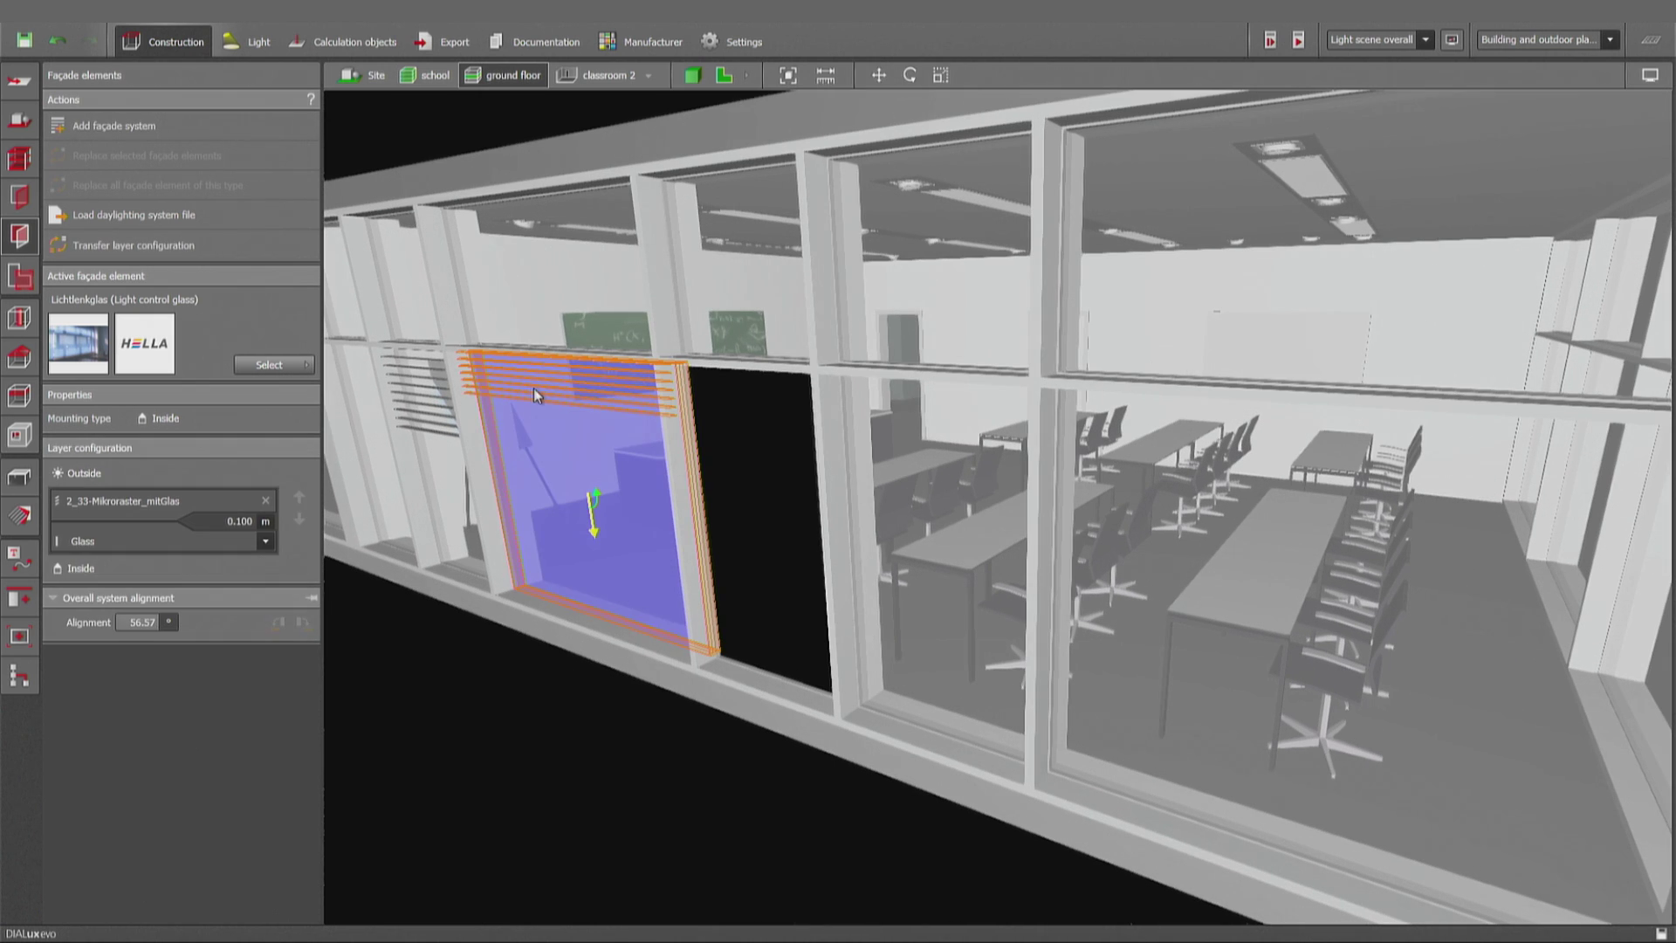
click(199, 243)
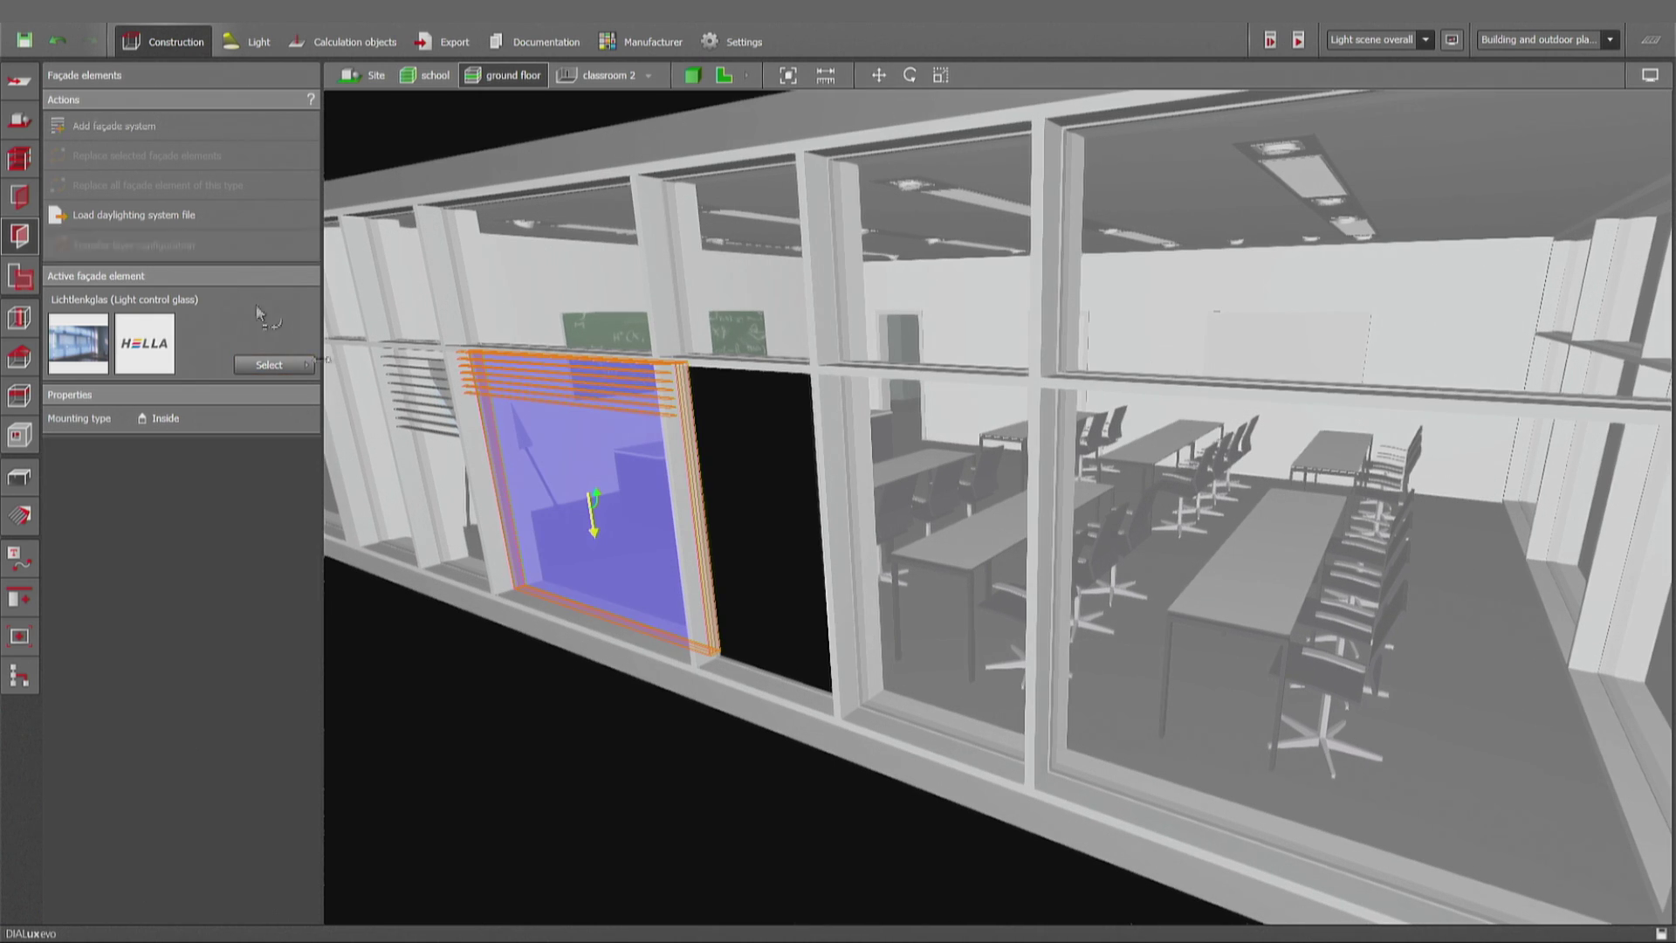
click(953, 519)
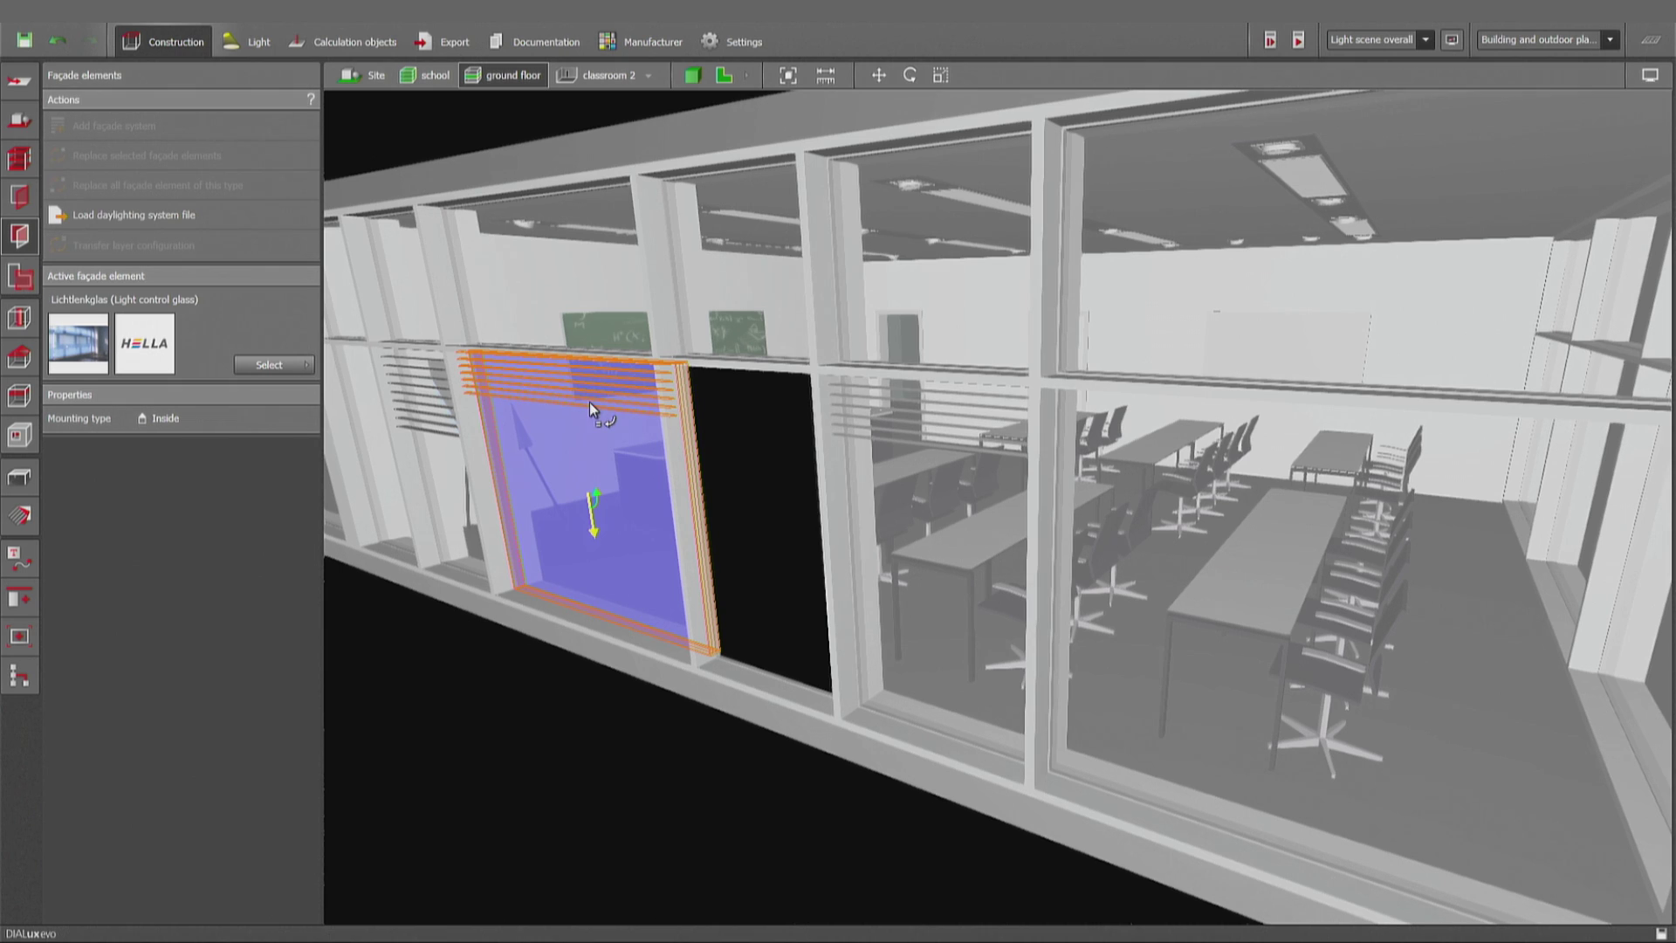
click(1118, 596)
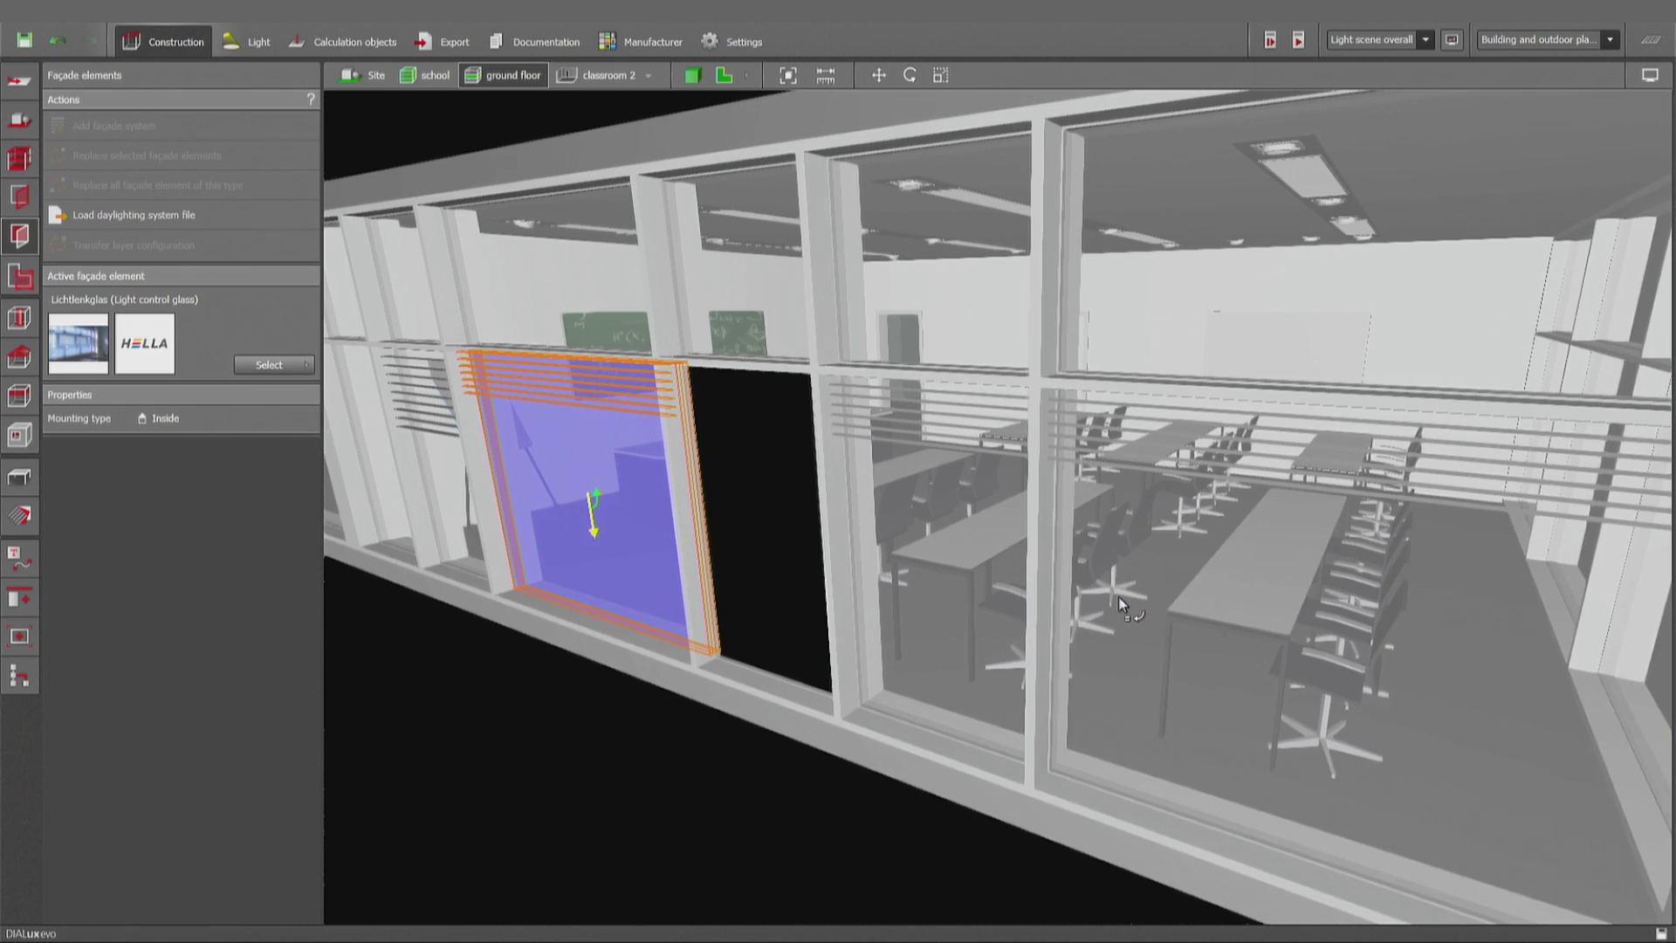
click(360, 442)
click(740, 502)
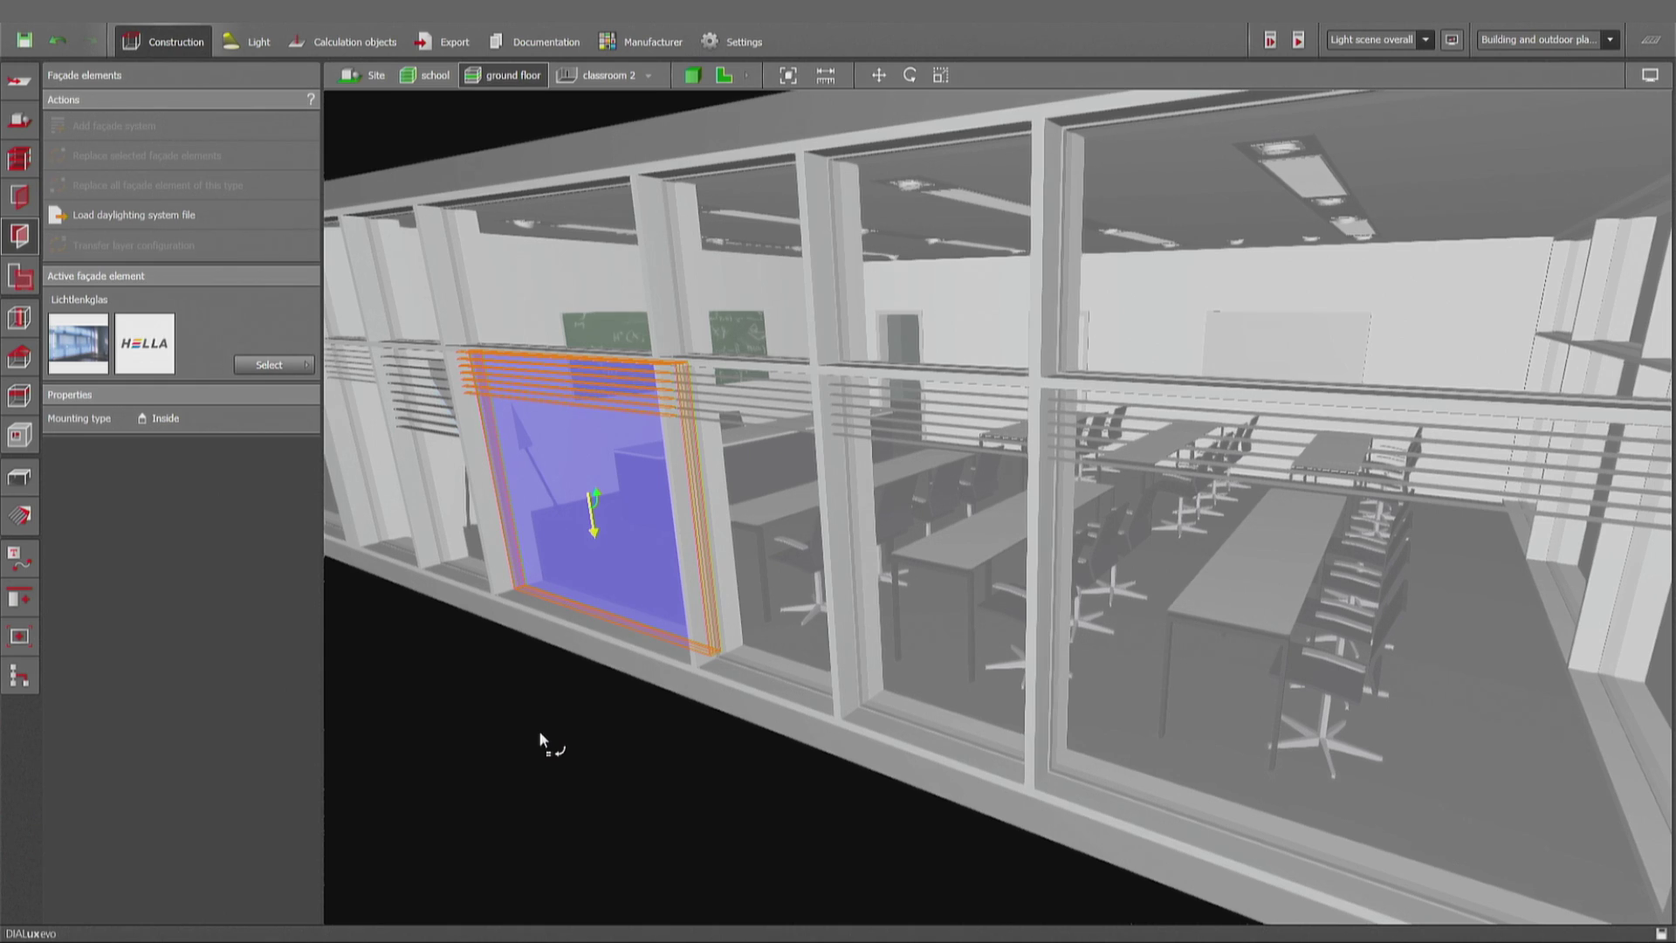
click(537, 729)
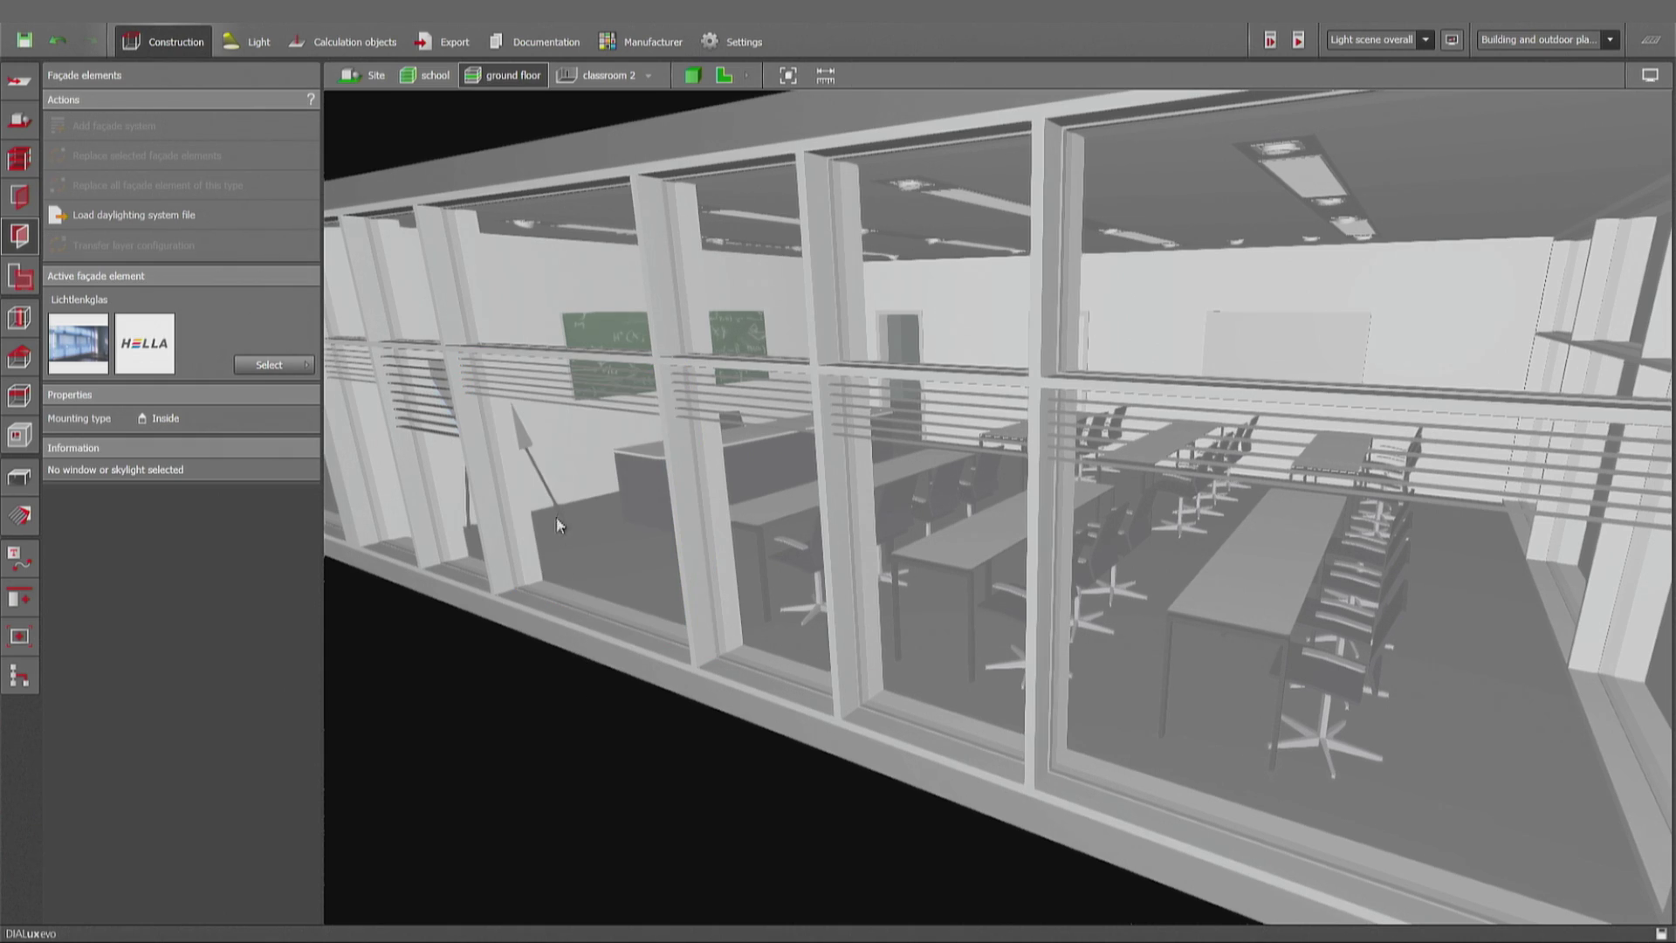
Step: Make Fassaden-Raffstore the active element and apply it to the upper windows and large right window
click(269, 365)
click(467, 491)
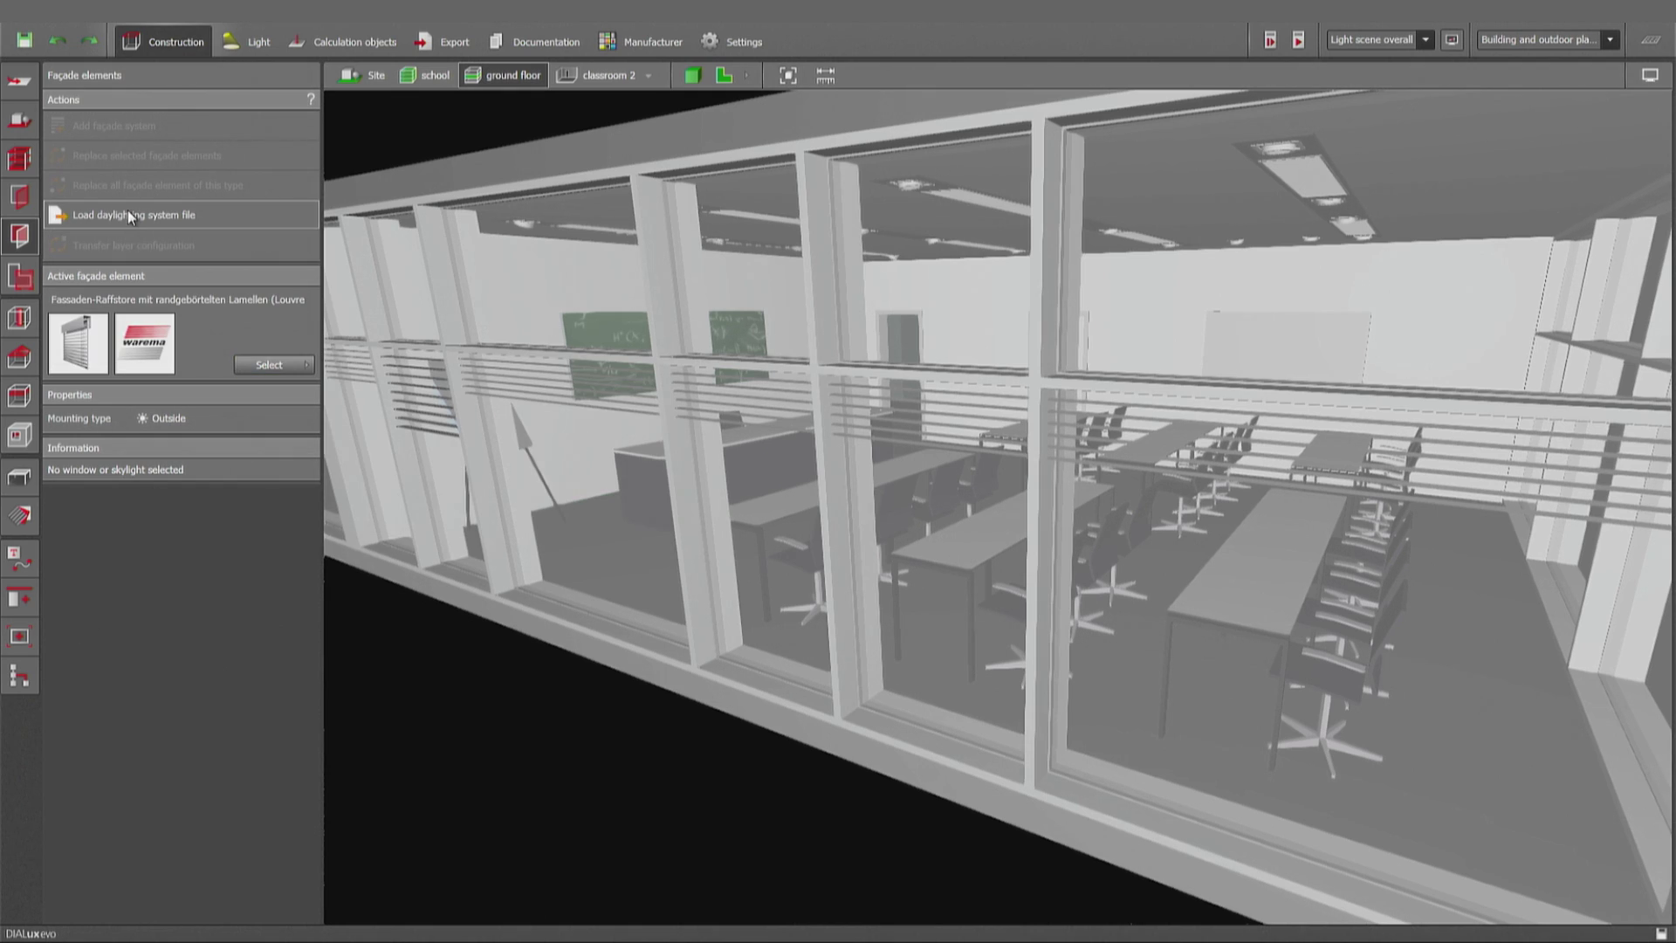
drag(79, 369, 924, 328)
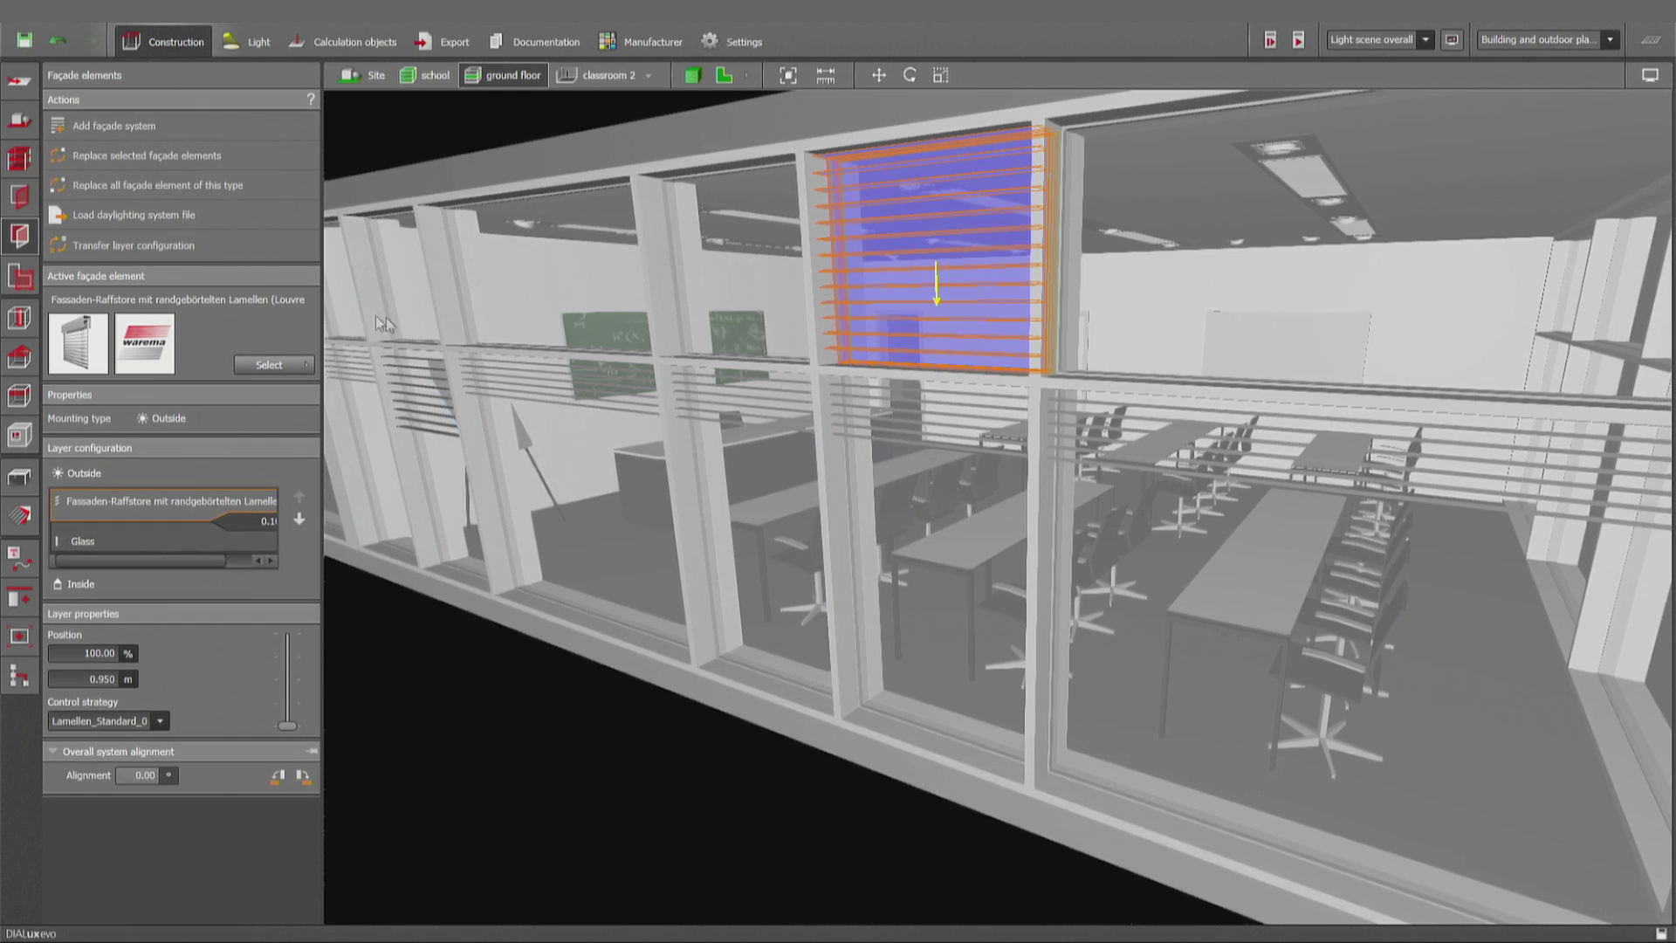
click(250, 260)
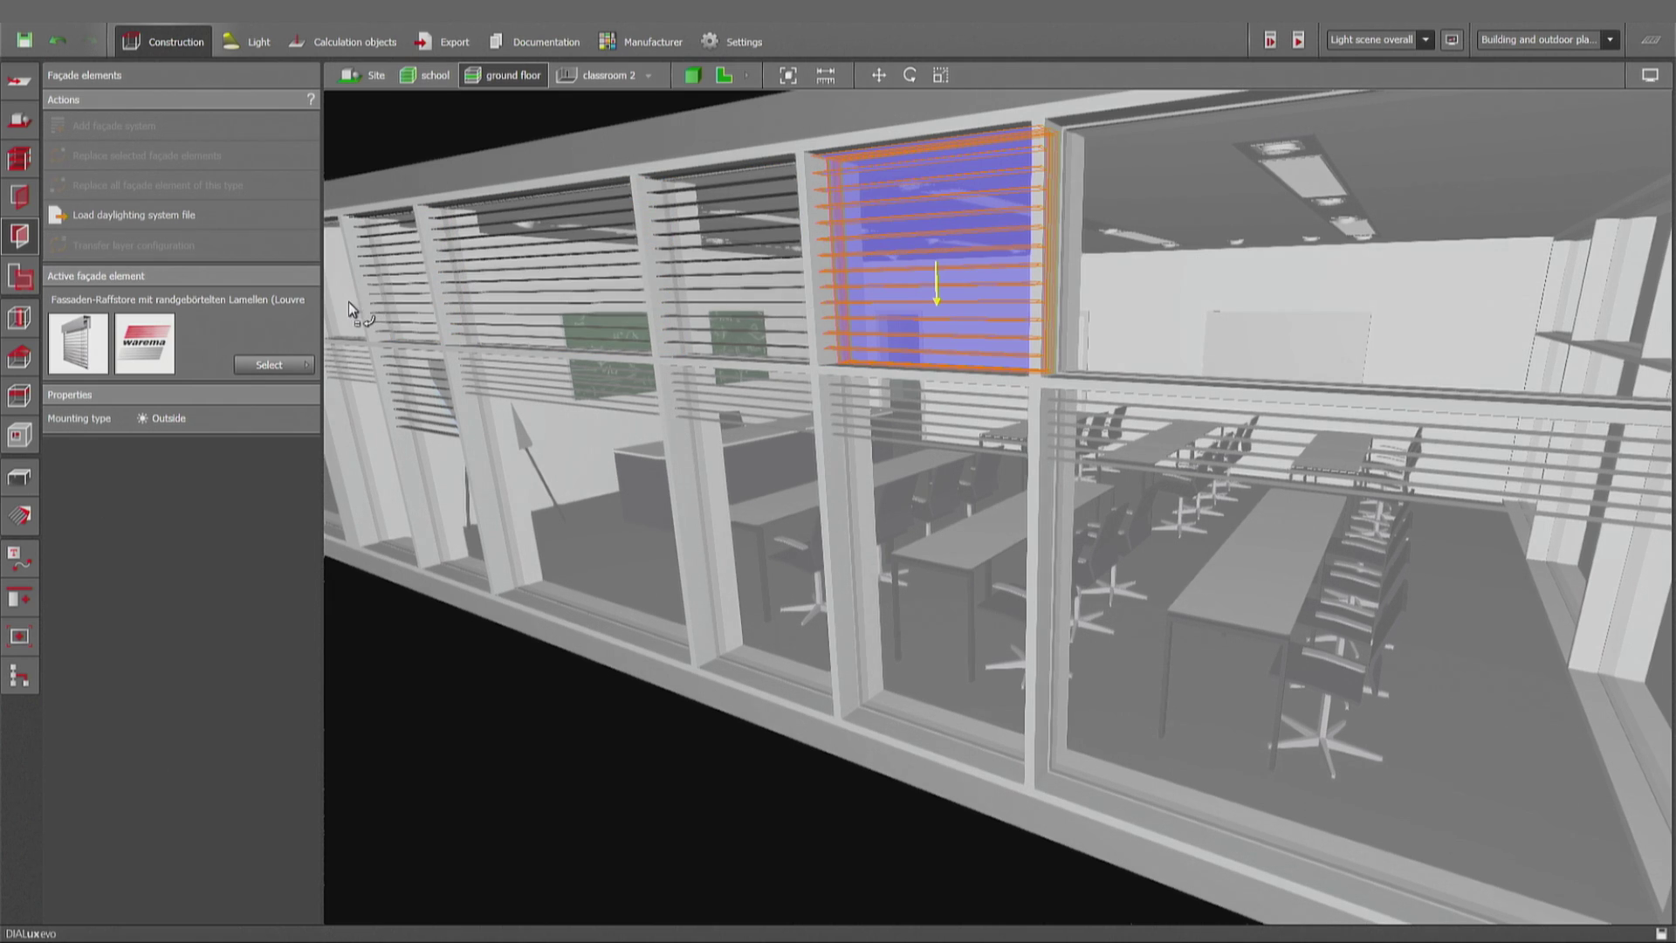
click(1216, 306)
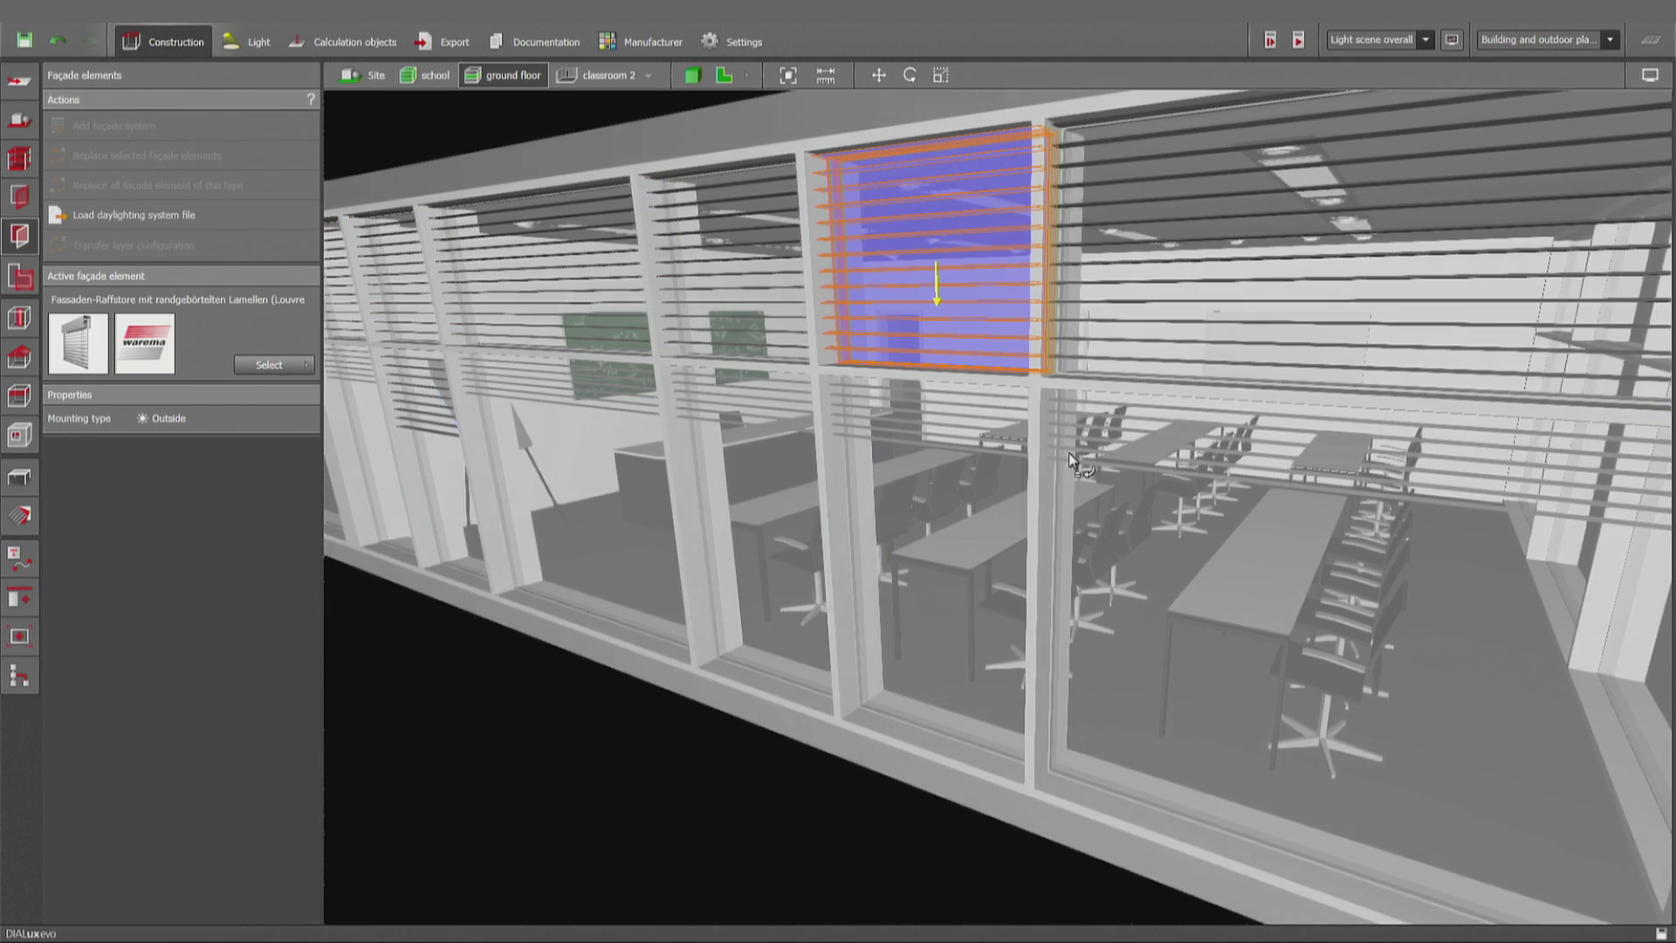
middle_drag(649, 751, 719, 737)
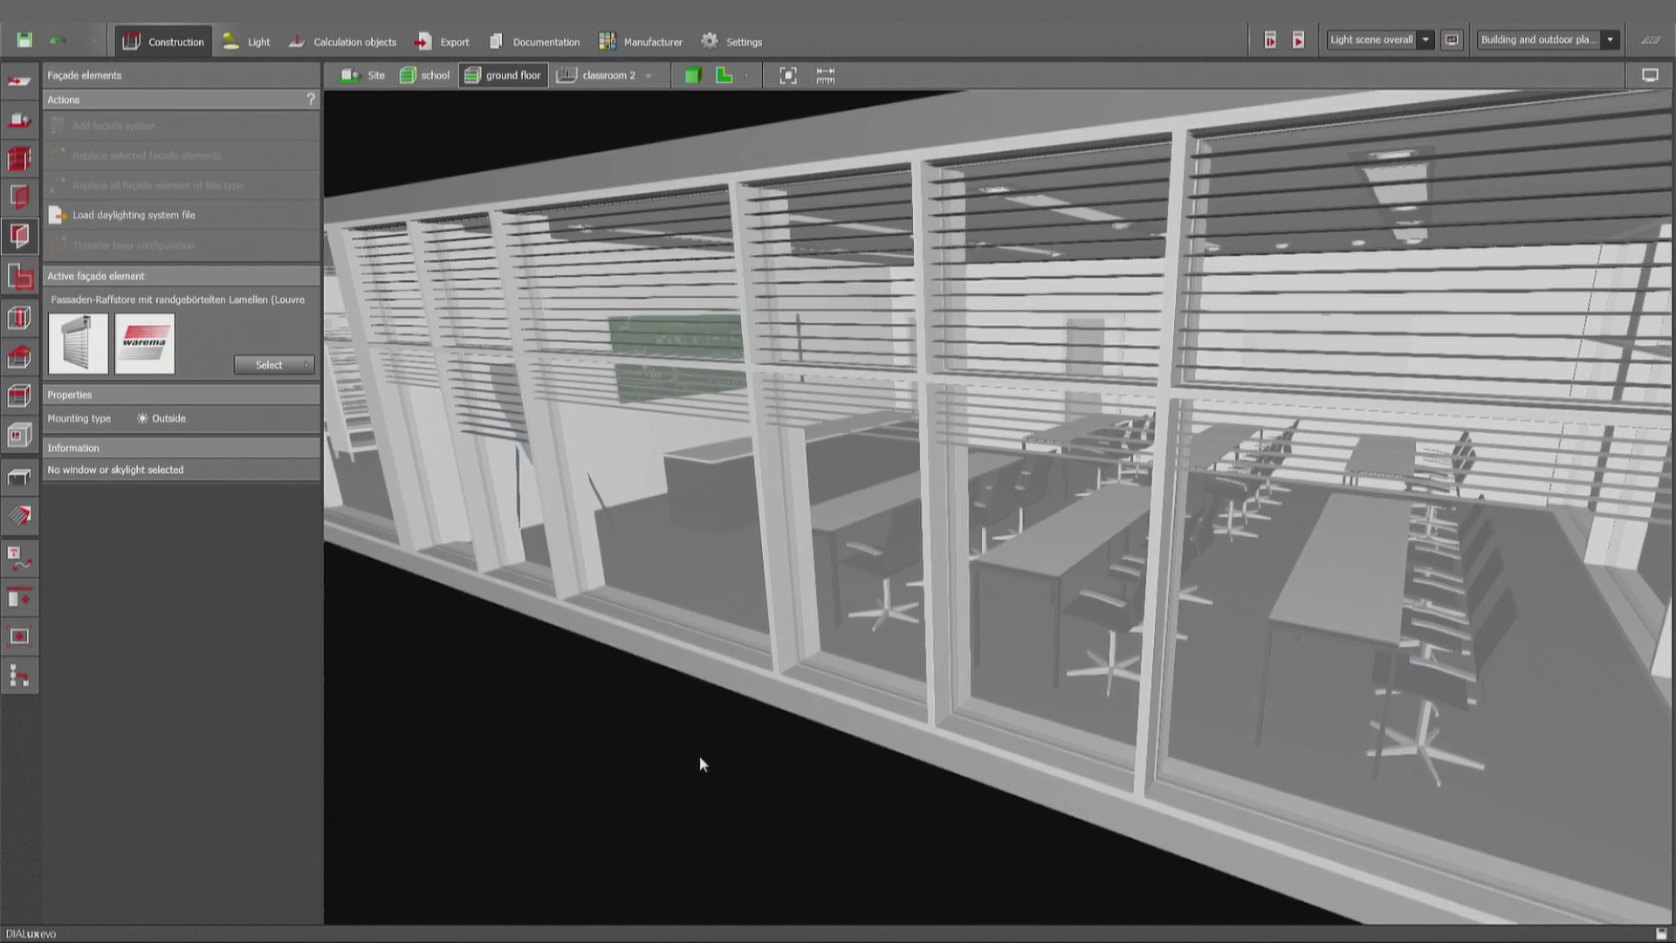
Step: Set the overall light scene to Clear sky at 15:00 on 02.02.2016
click(252, 41)
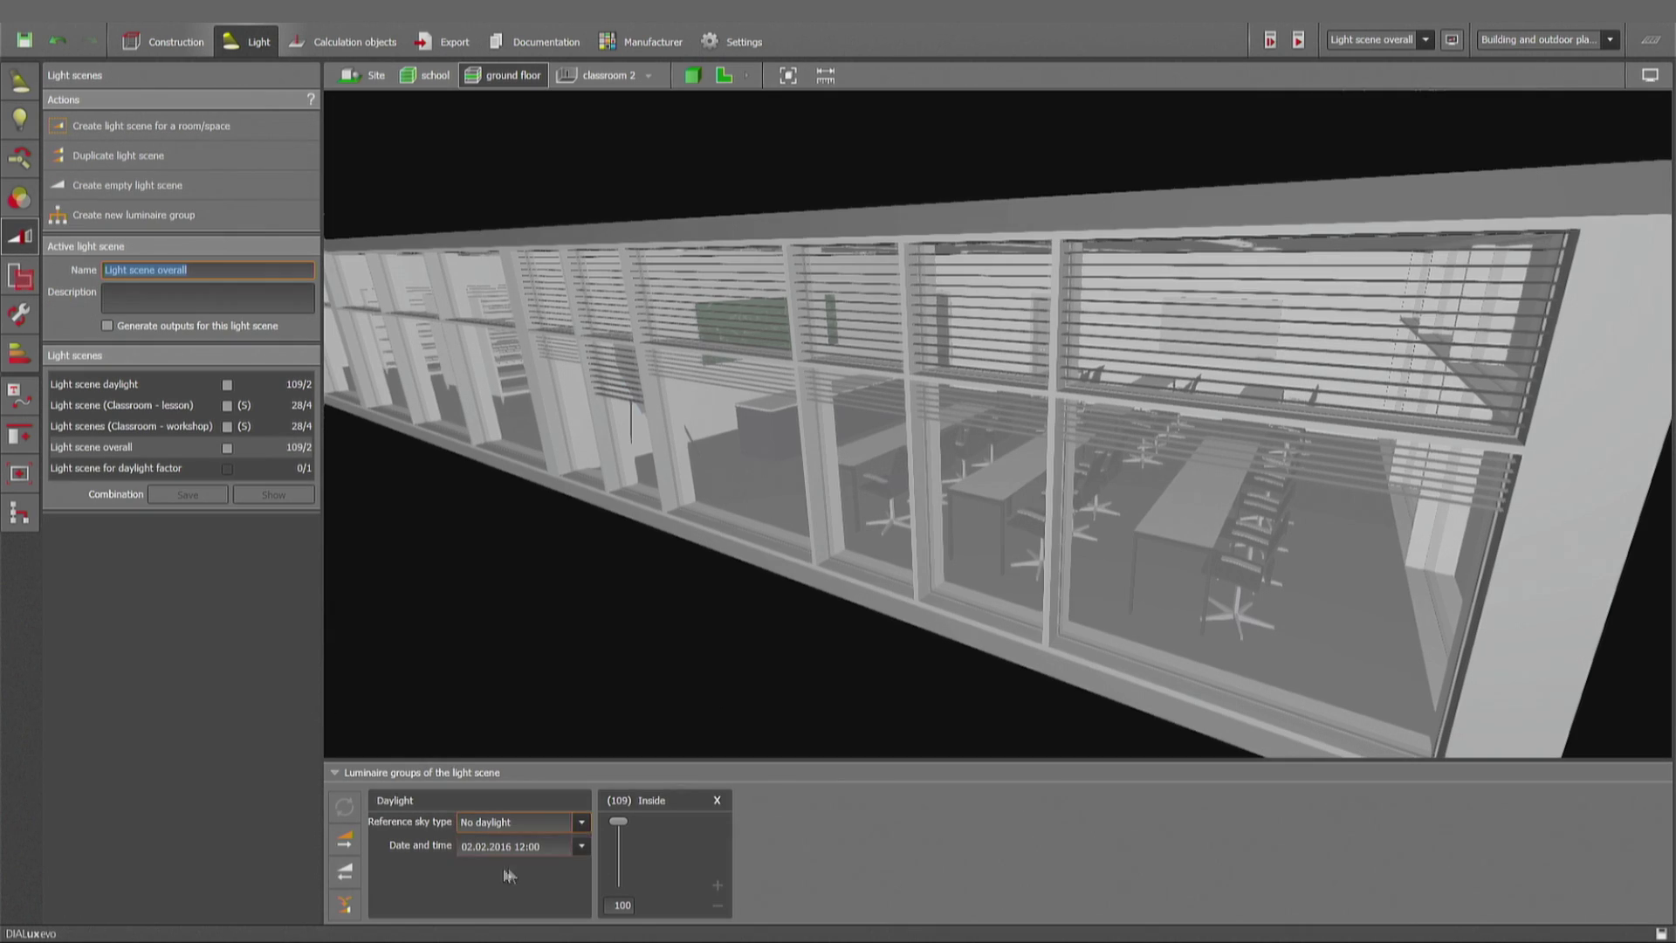
click(583, 822)
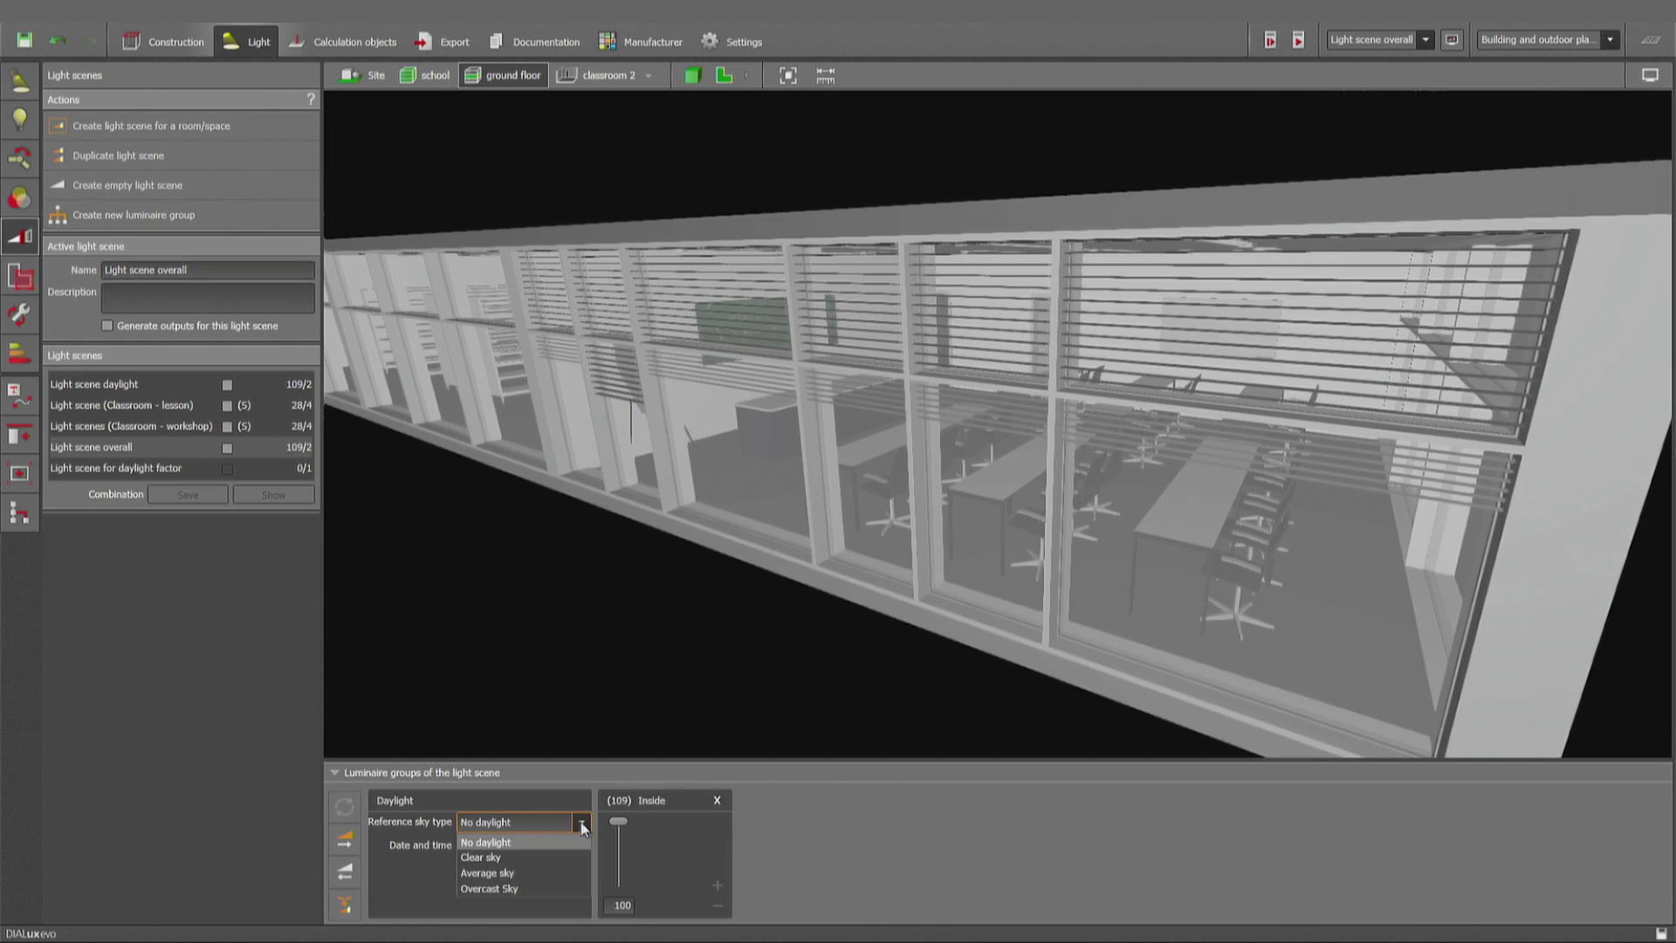
click(557, 859)
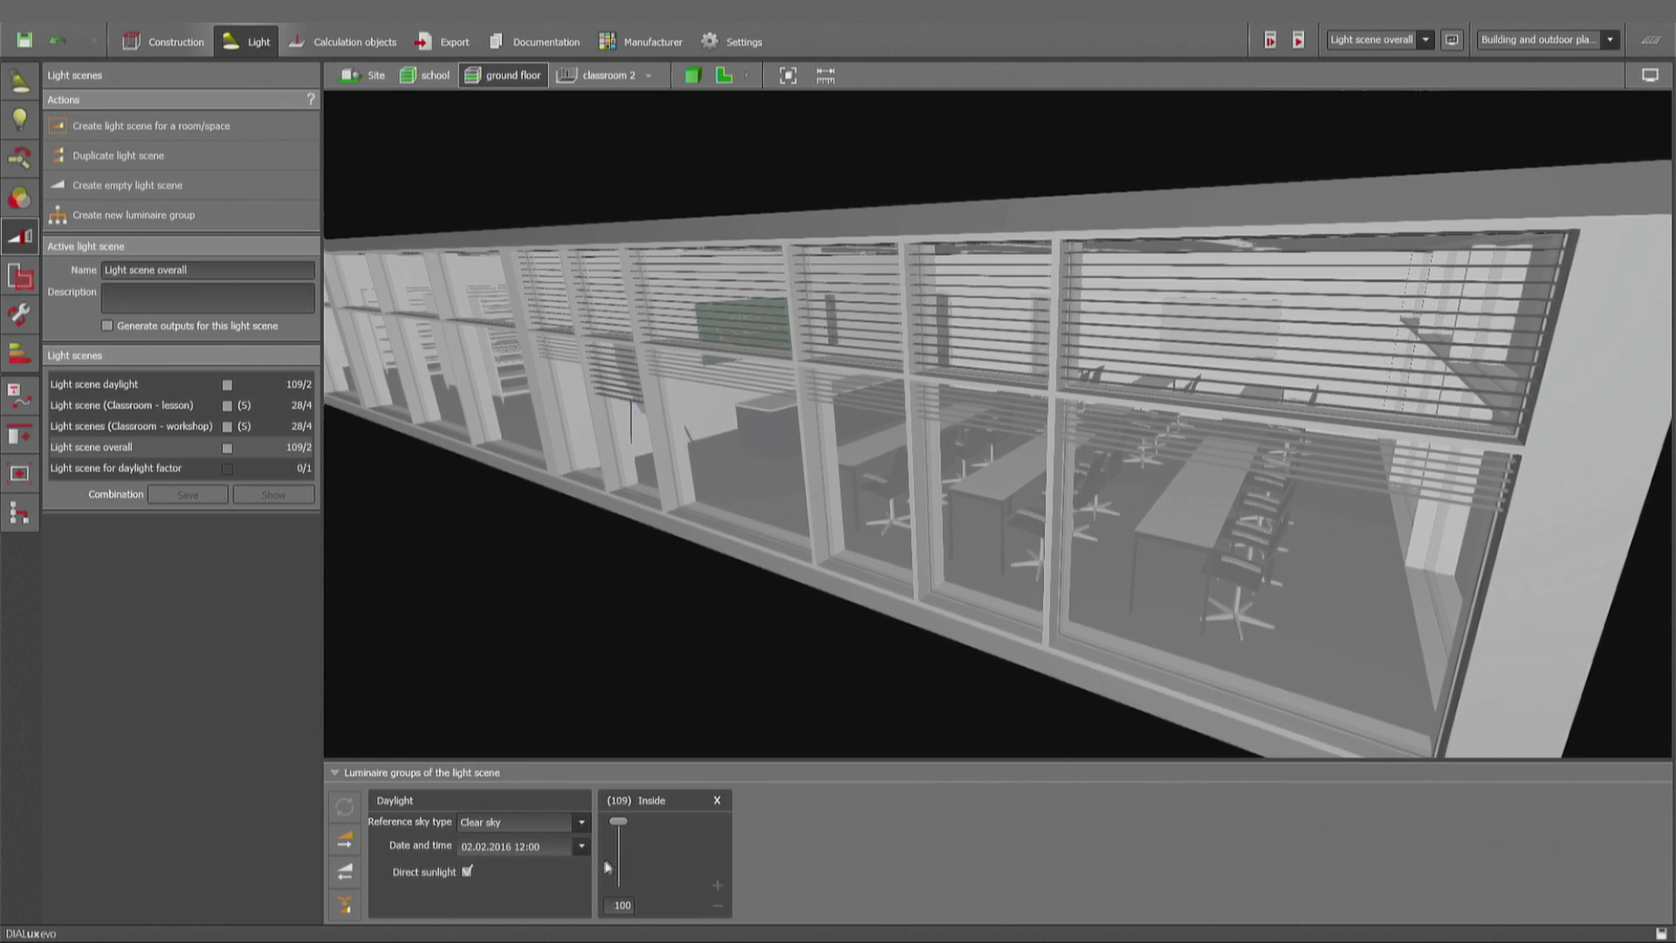
click(520, 847)
text(15)
key(Return)
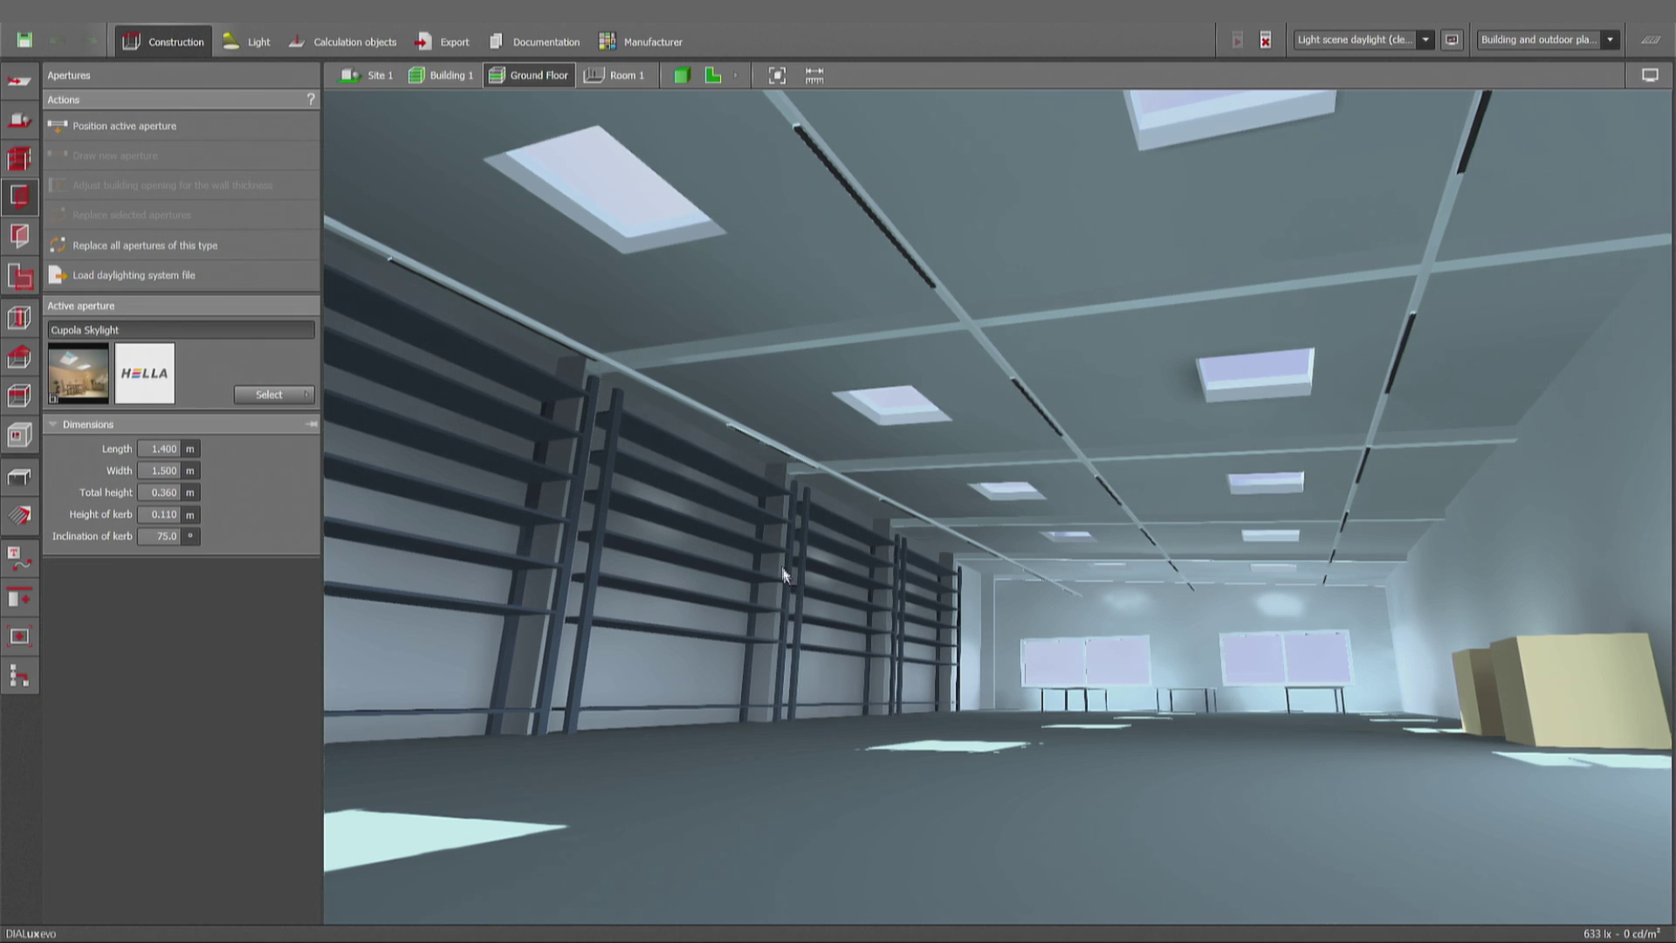
Step: Select a Cupola Skylight, orbit above the roof to see the skylight grid, then show the Site 1 overview
click(620, 194)
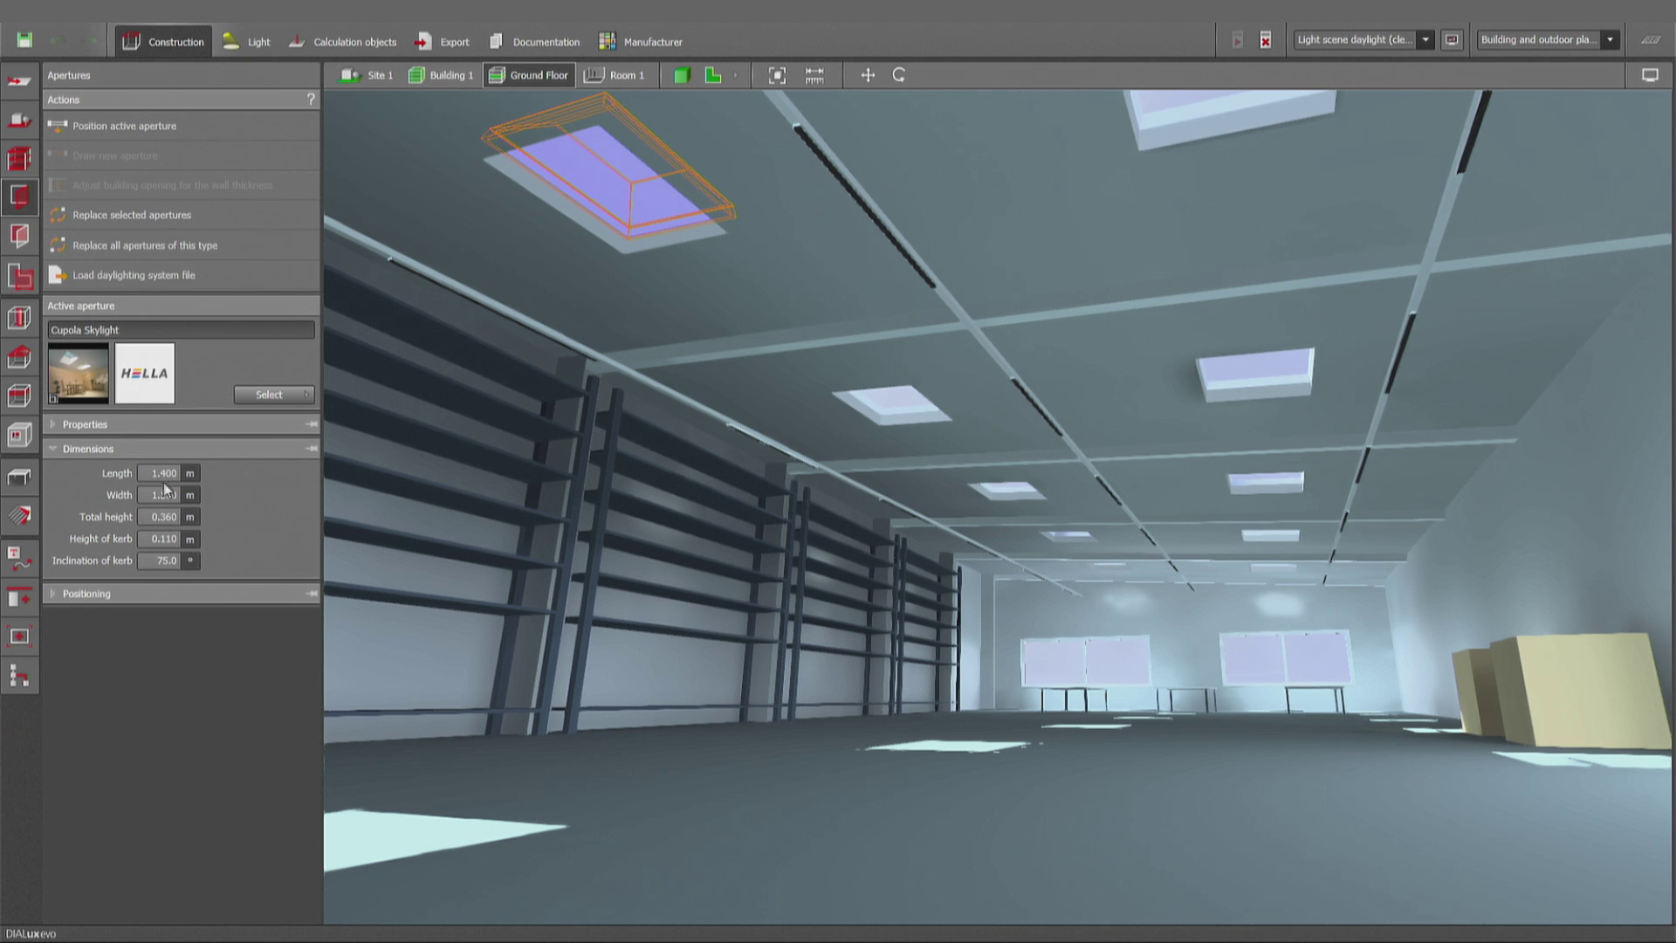
drag(991, 250, 969, 621)
drag(814, 737, 814, 710)
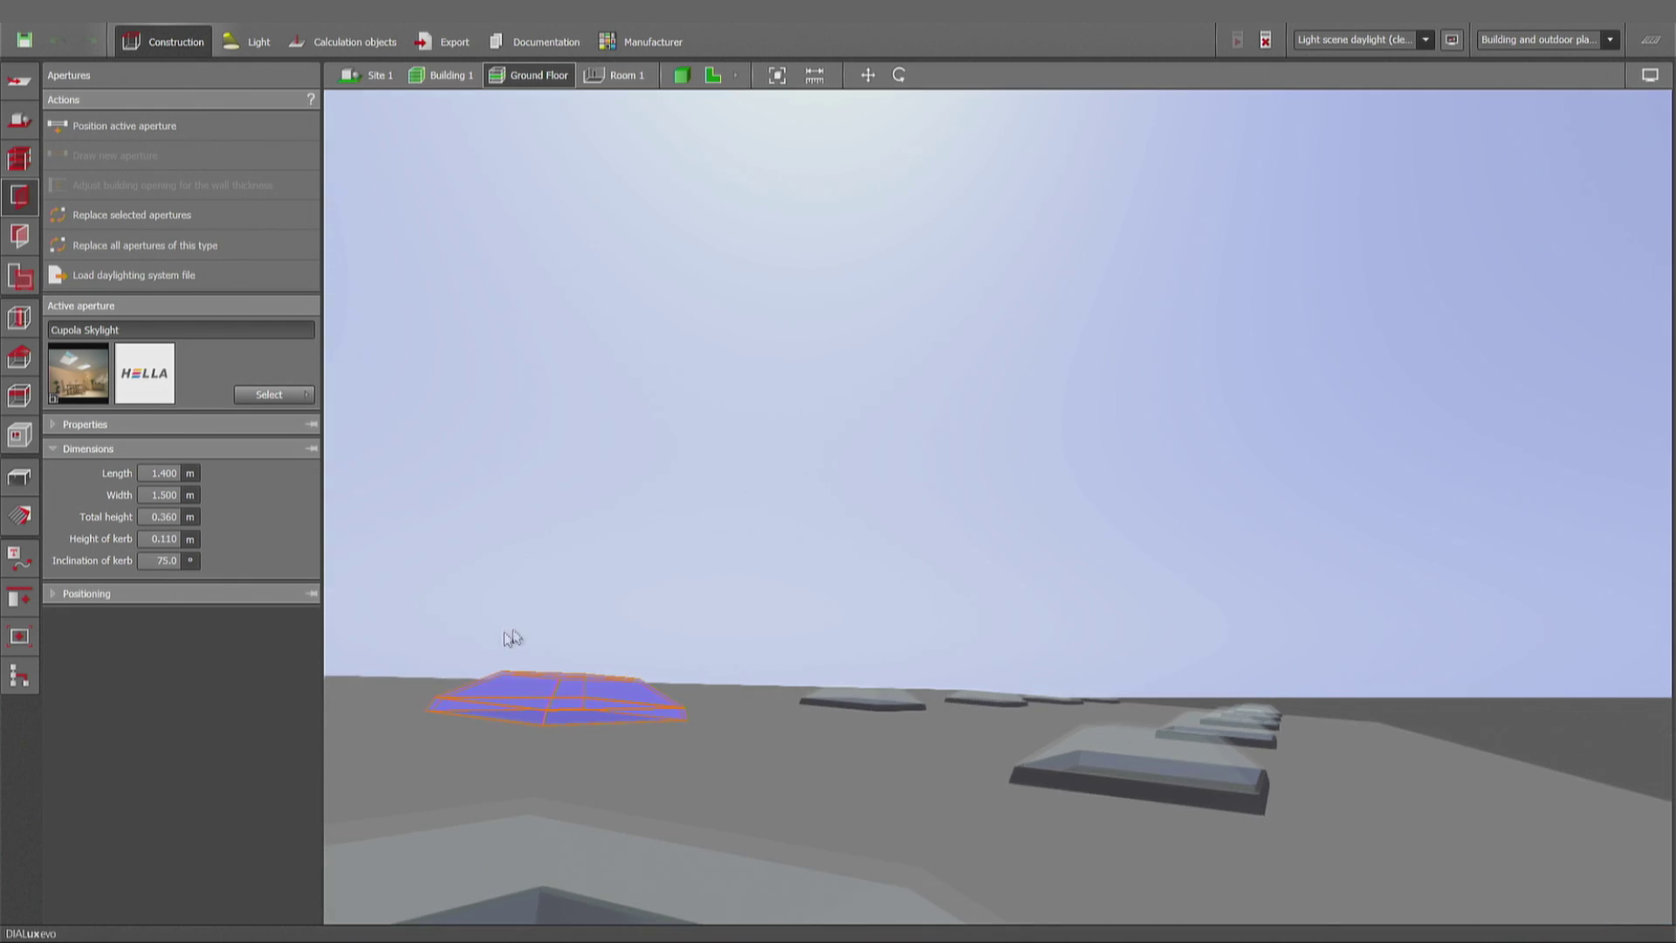
click(713, 628)
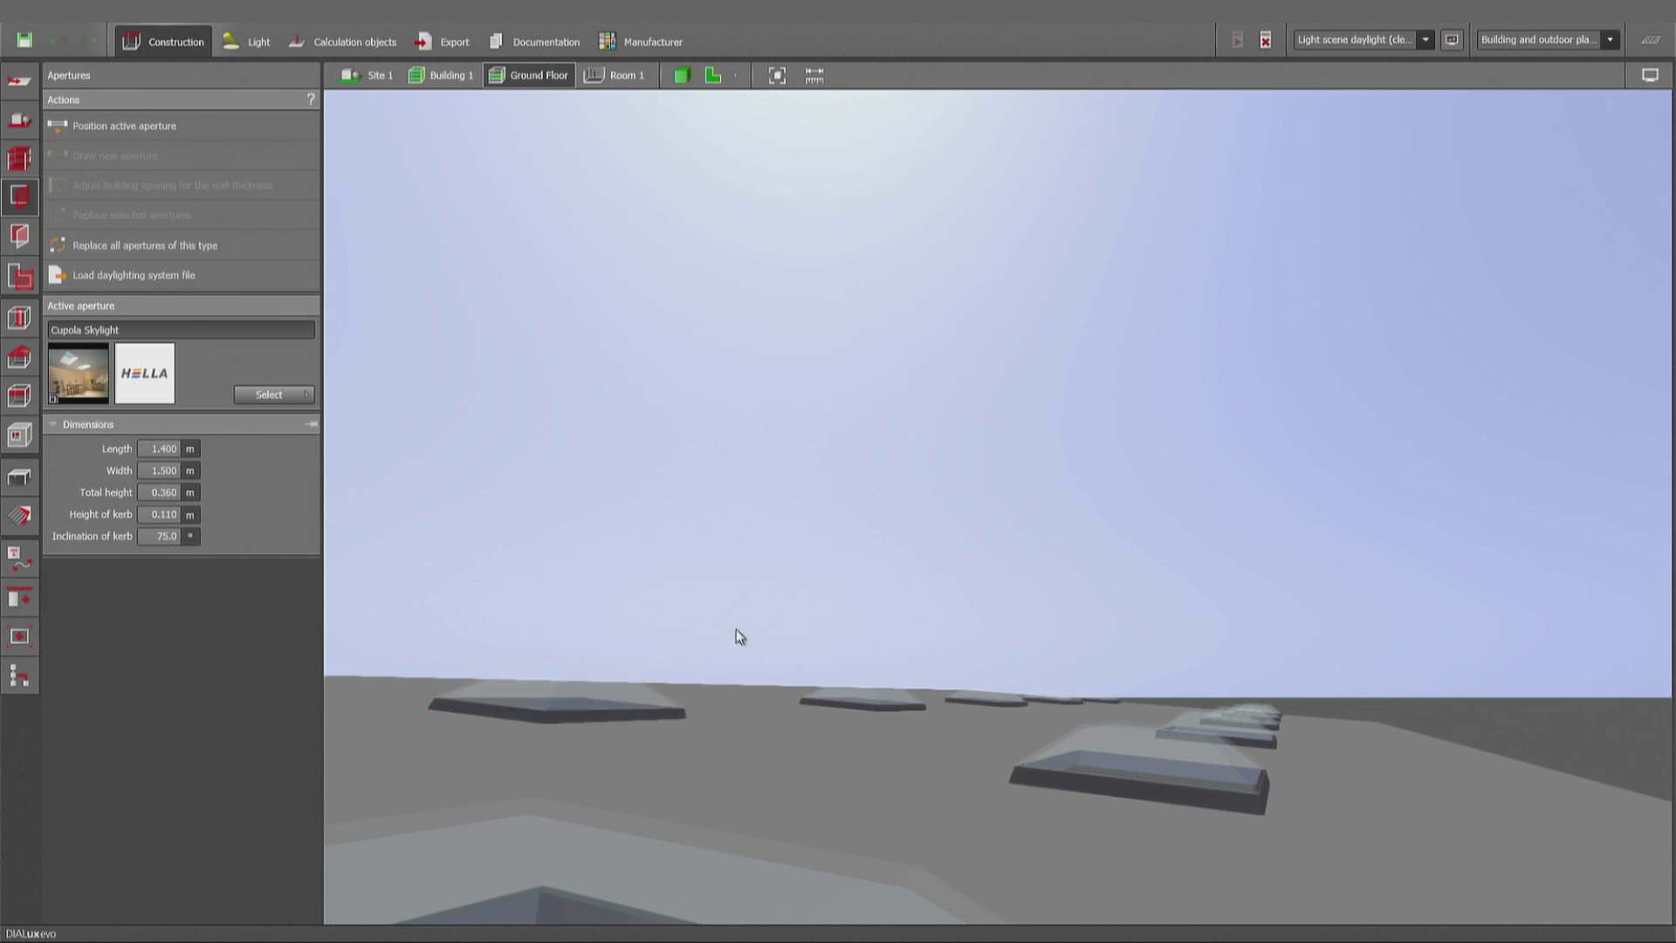
mouse_move(734, 628)
mouse_down()
mouse_move(979, 782)
mouse_move(639, 458)
mouse_up()
click(370, 75)
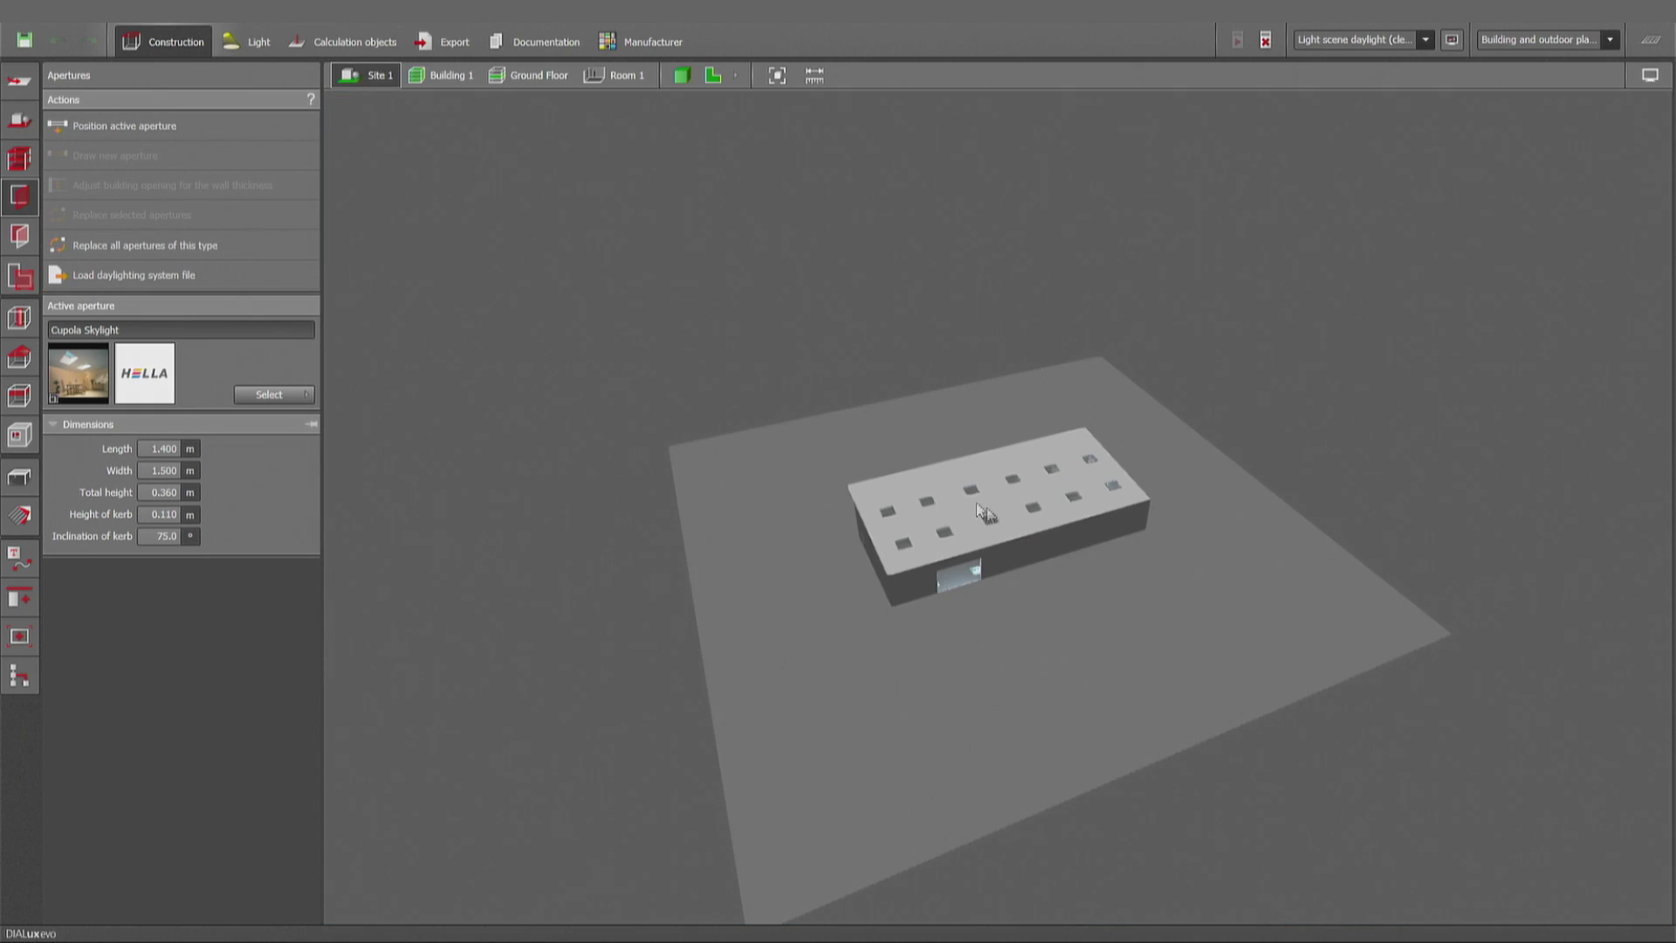